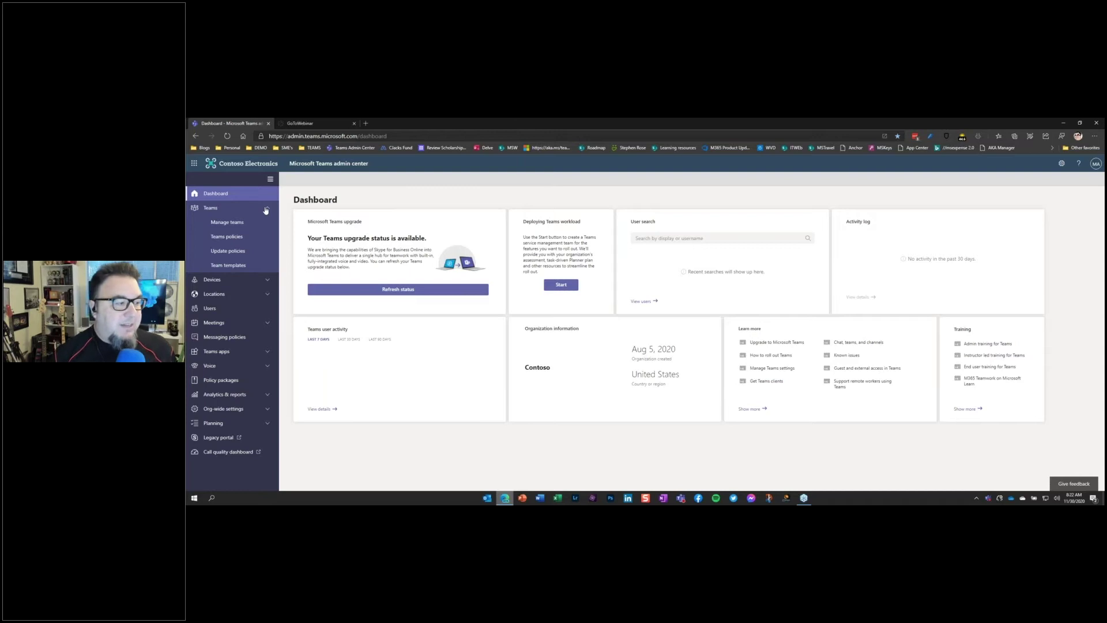
# Step: Open the Sales and Marketing team from the managed teams and review its members, channels and settings
pyautogui.click(232, 223)
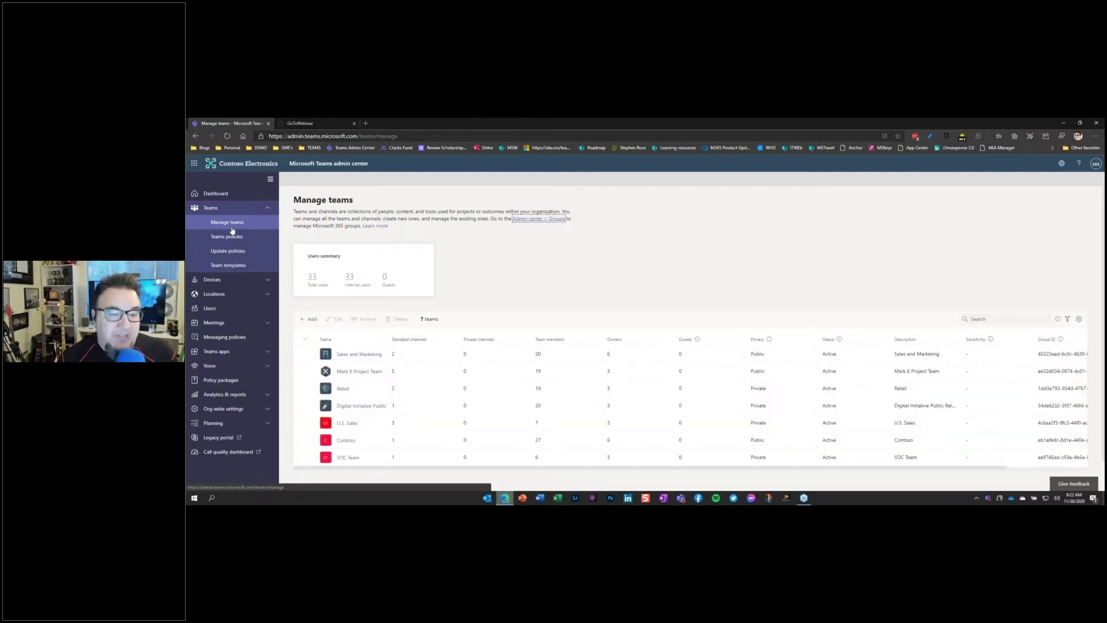
pyautogui.click(356, 356)
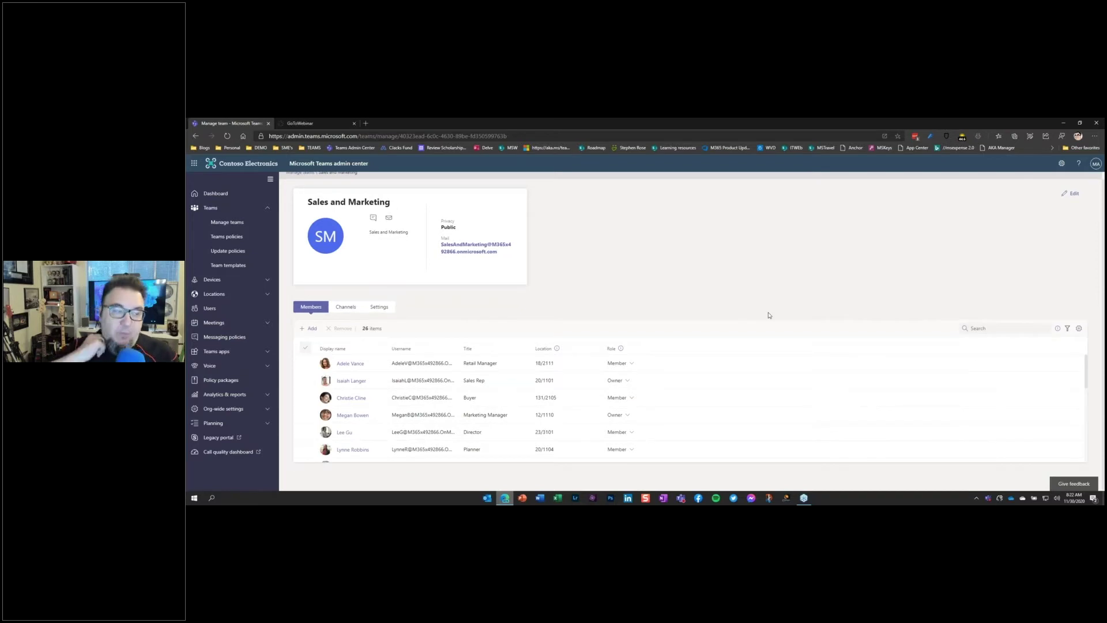
pyautogui.click(347, 311)
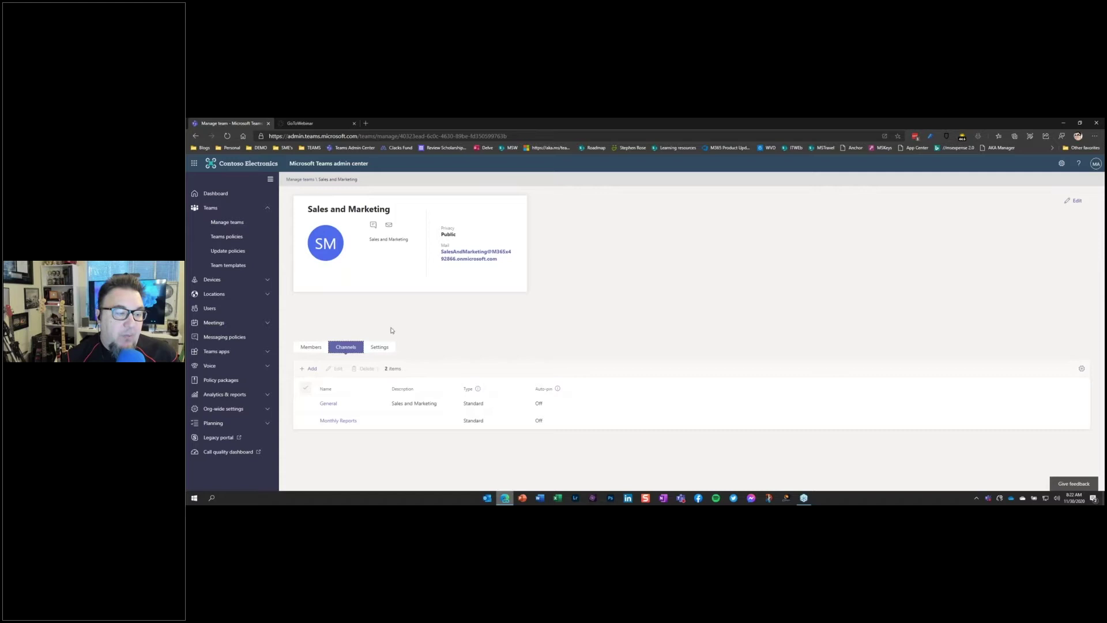
pyautogui.click(381, 347)
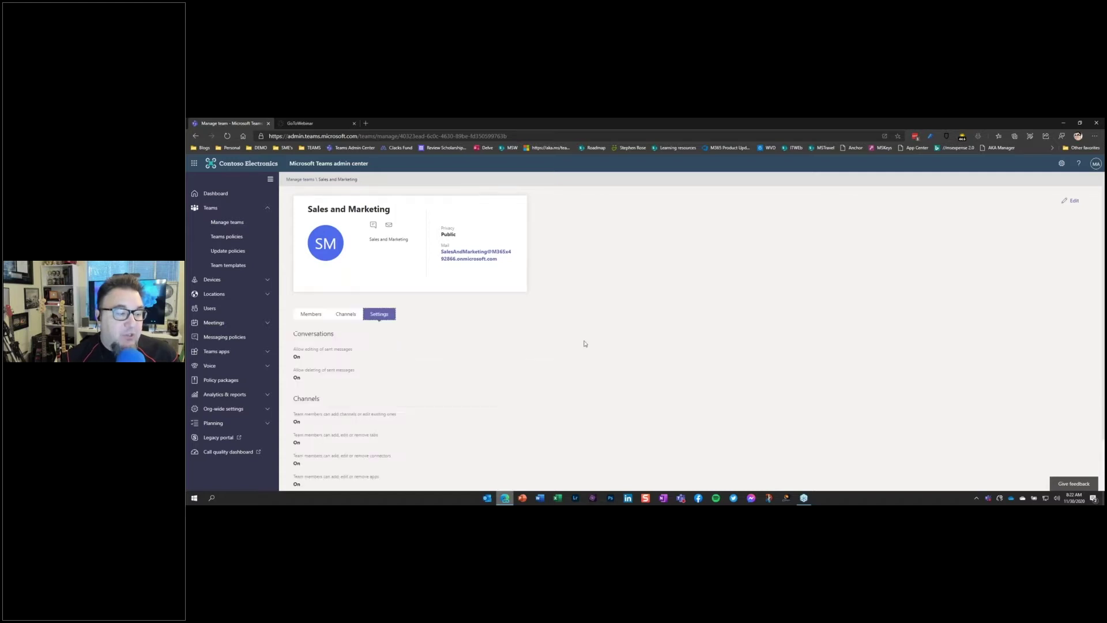
pyautogui.scroll(-1, 591, 348)
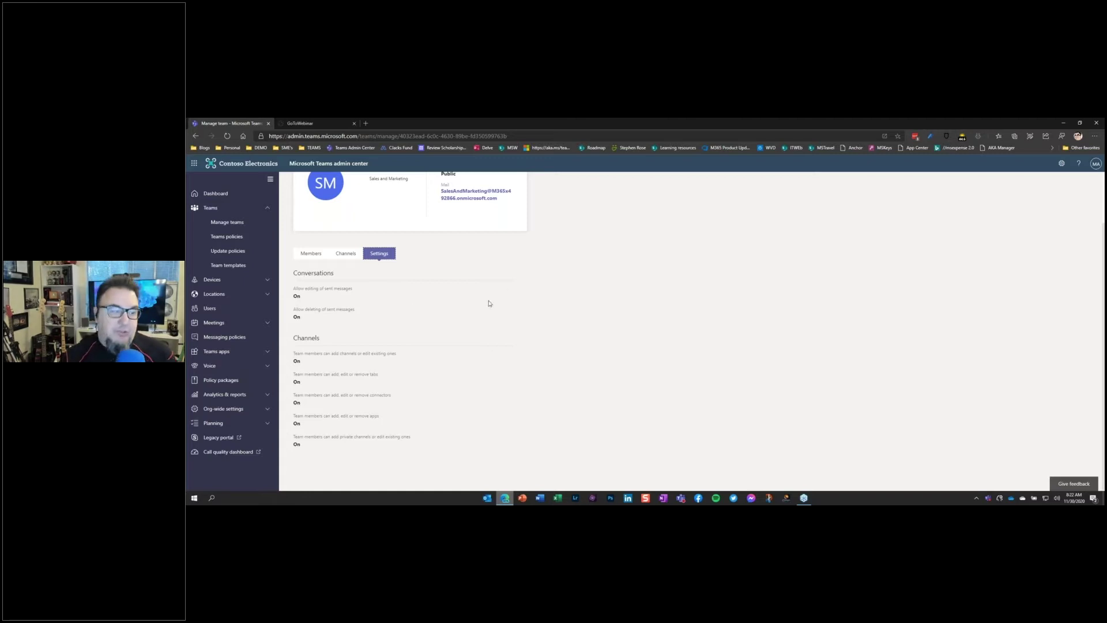
# Step: Look through the device and location options, viewing the Reporting labels page and the Users list
pyautogui.click(228, 280)
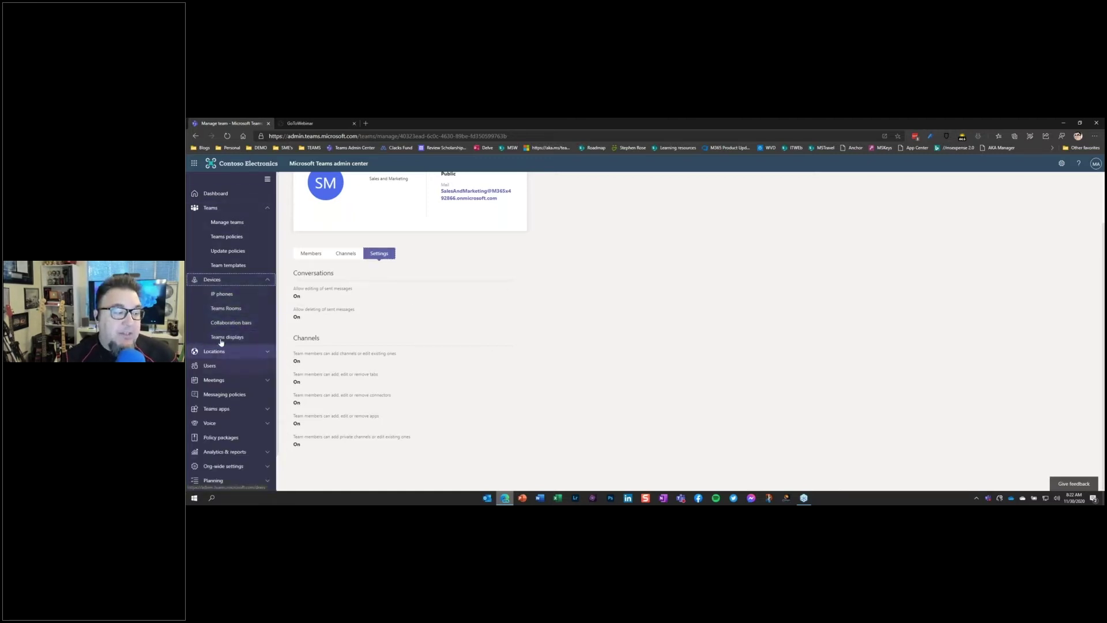
pyautogui.click(267, 352)
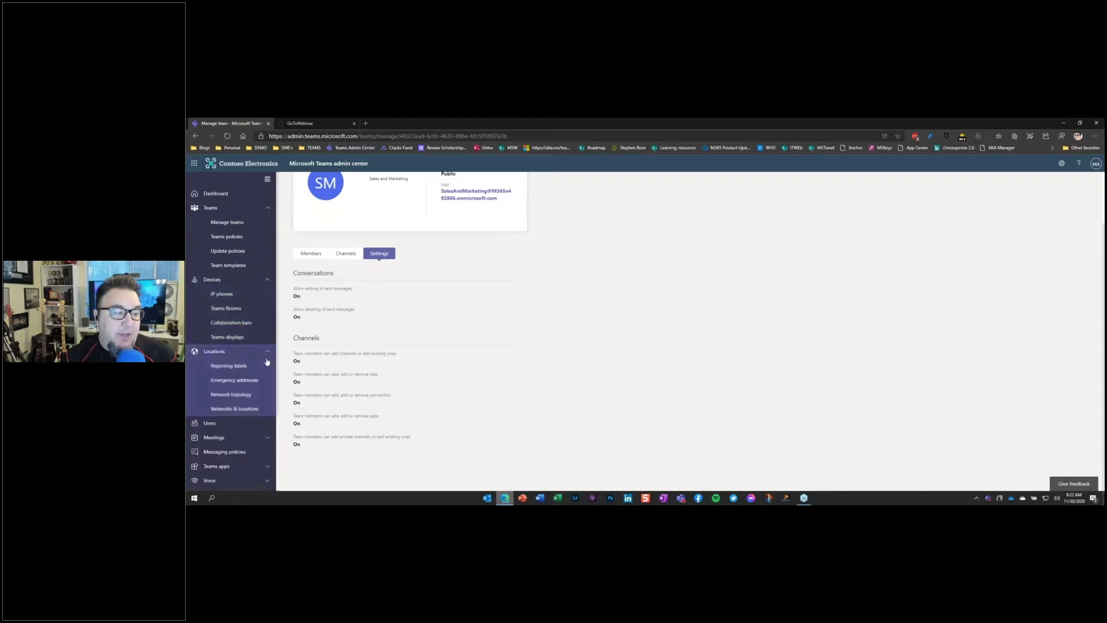
pyautogui.scroll(-1, 269, 377)
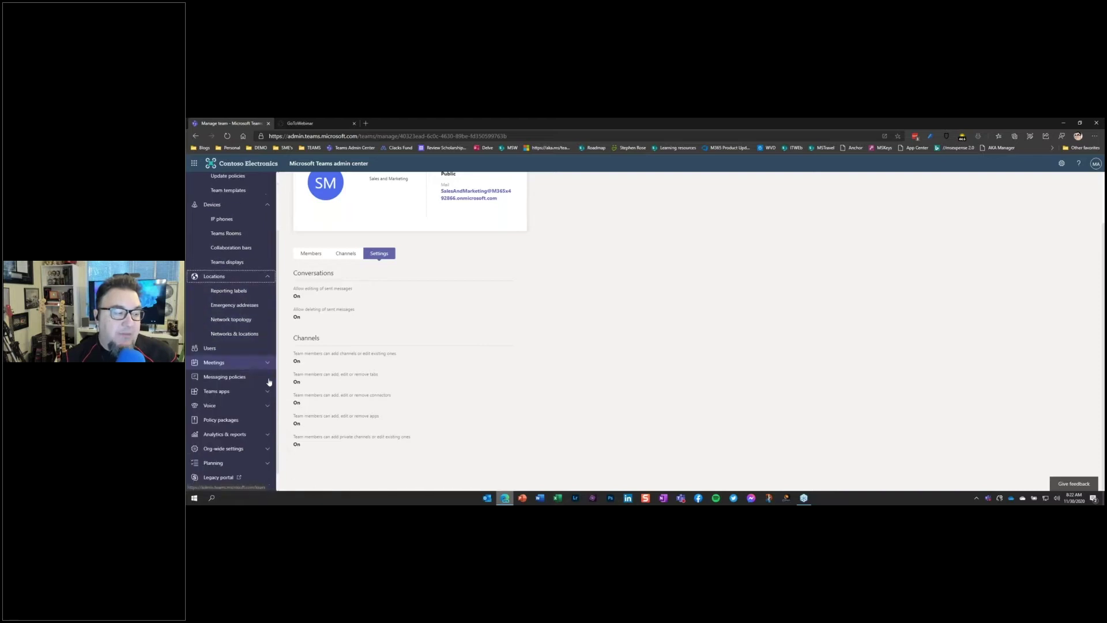
pyautogui.click(226, 291)
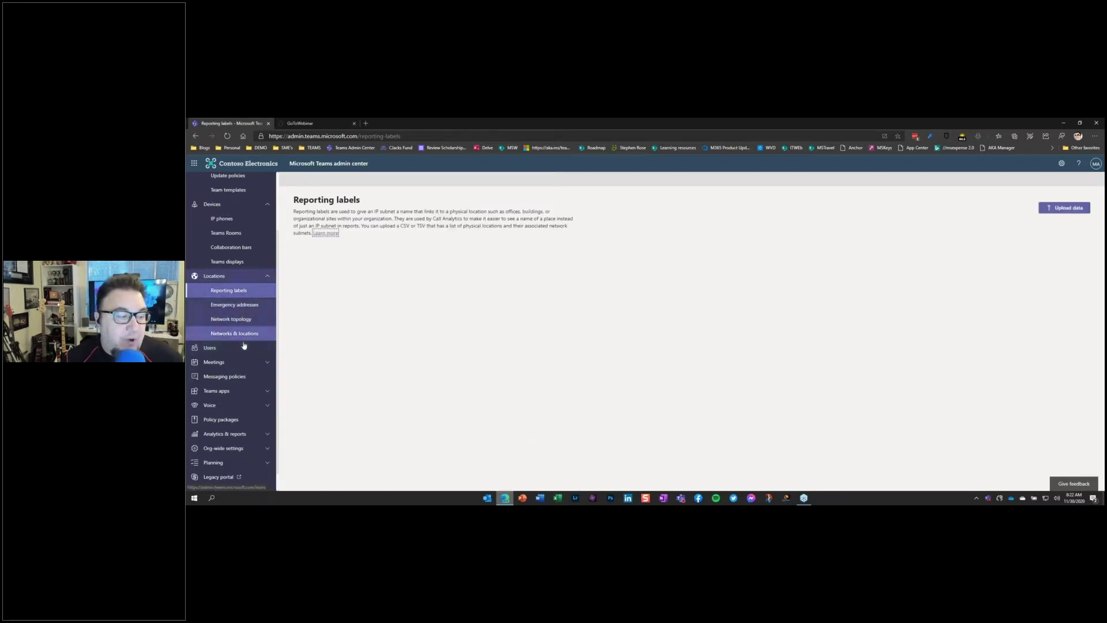
pyautogui.scroll(-1, 245, 343)
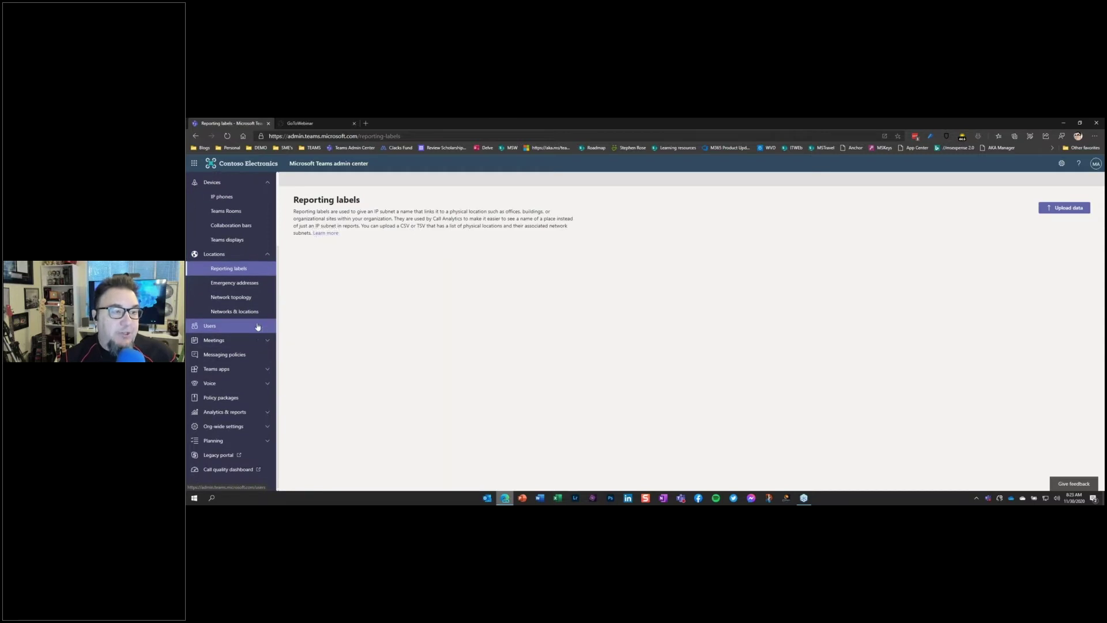
pyautogui.click(258, 327)
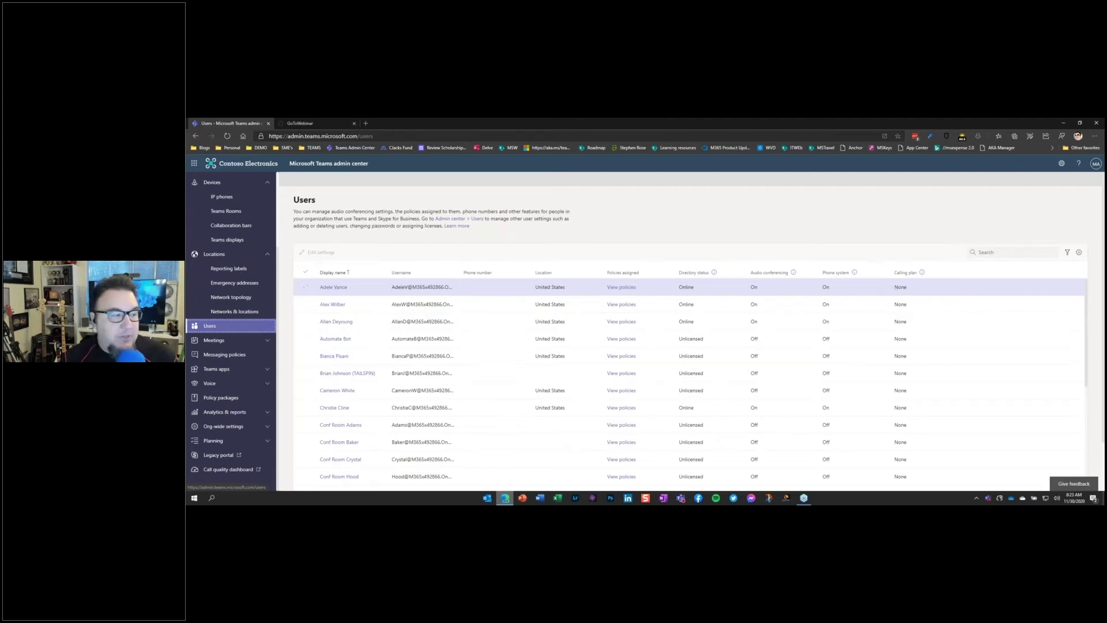
# Step: Open a new meeting policy form and examine its general, audio and video, content sharing, and participants and guests options
pyautogui.click(223, 341)
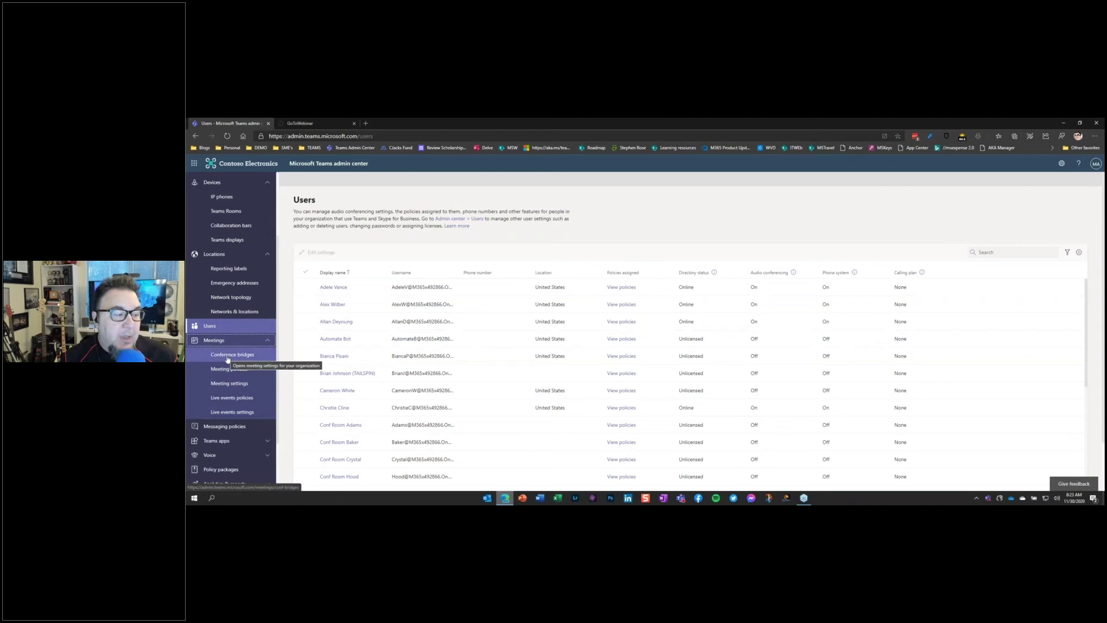
pyautogui.click(229, 369)
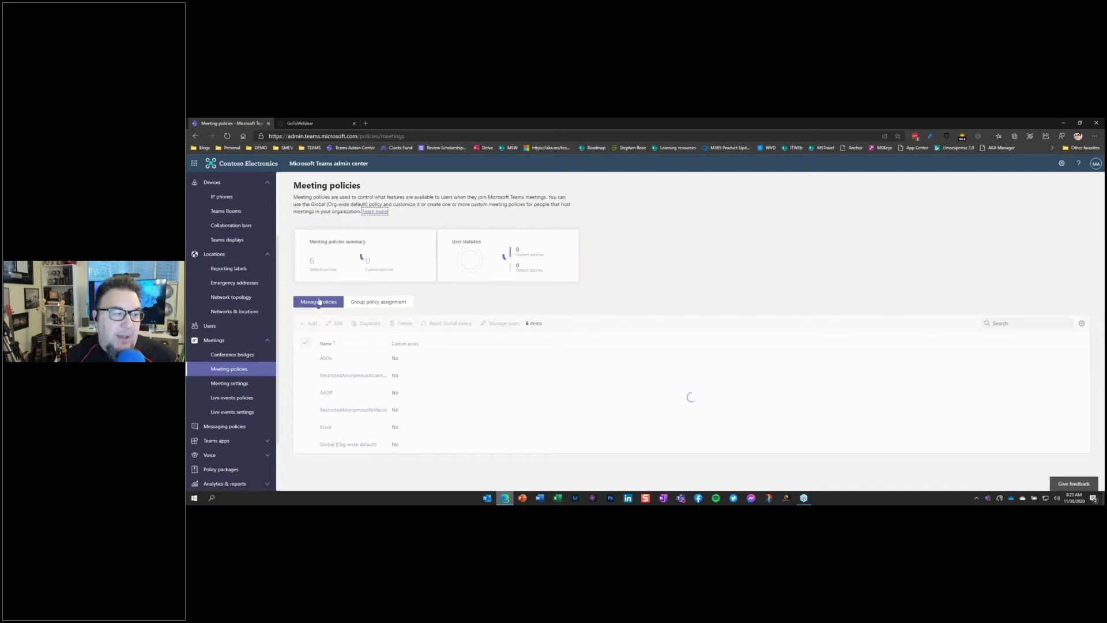
pyautogui.click(312, 325)
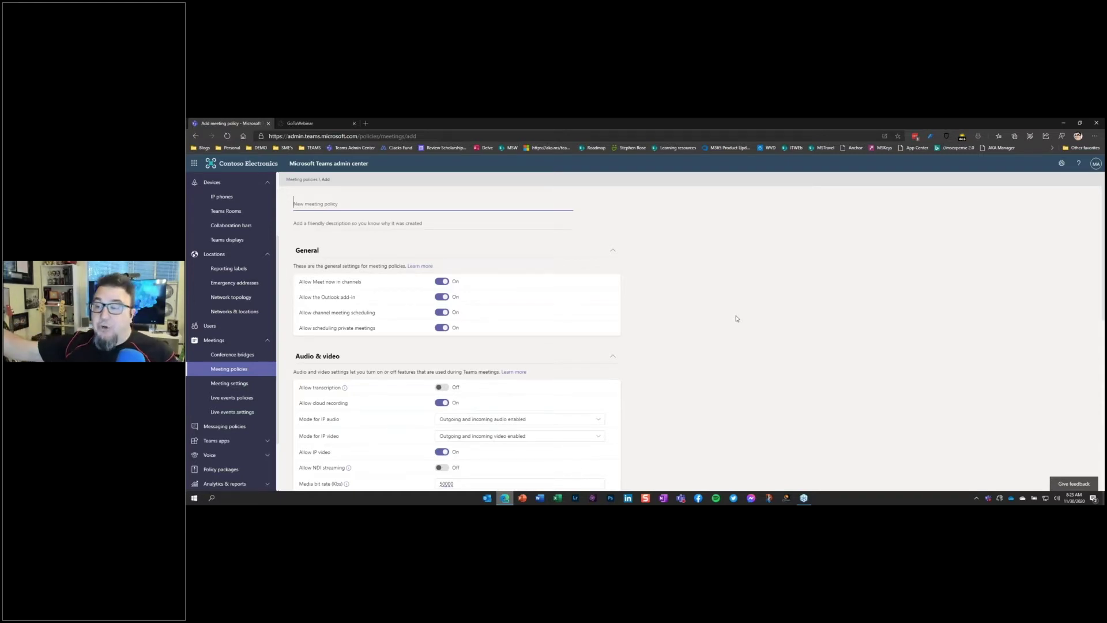
pyautogui.scroll(-1, 626, 287)
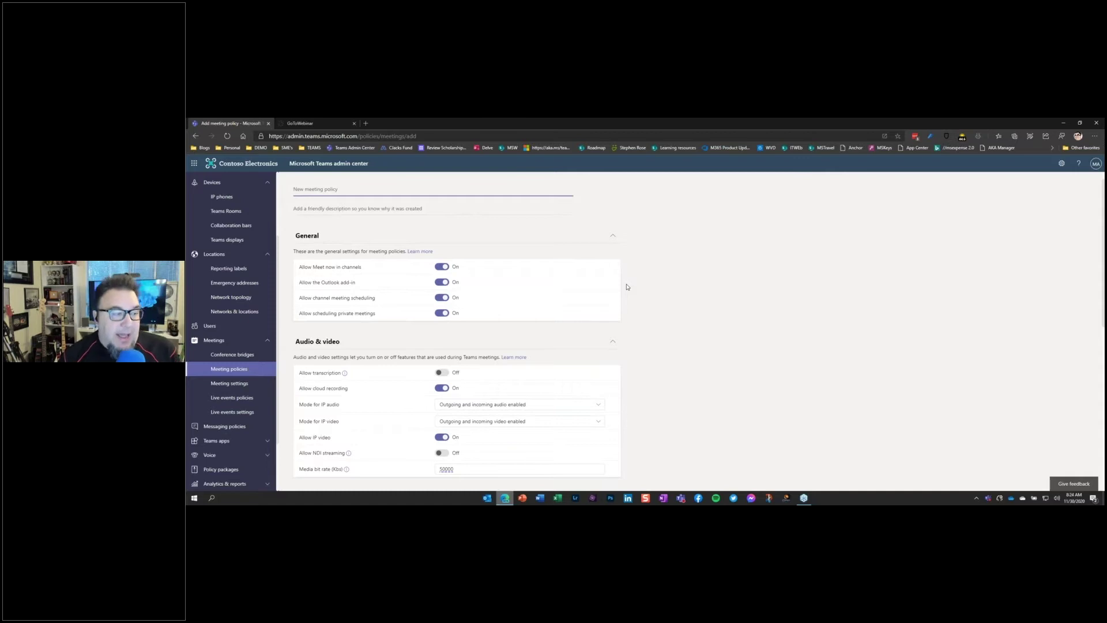
pyautogui.scroll(-3, 627, 286)
pyautogui.scroll(-8, 626, 290)
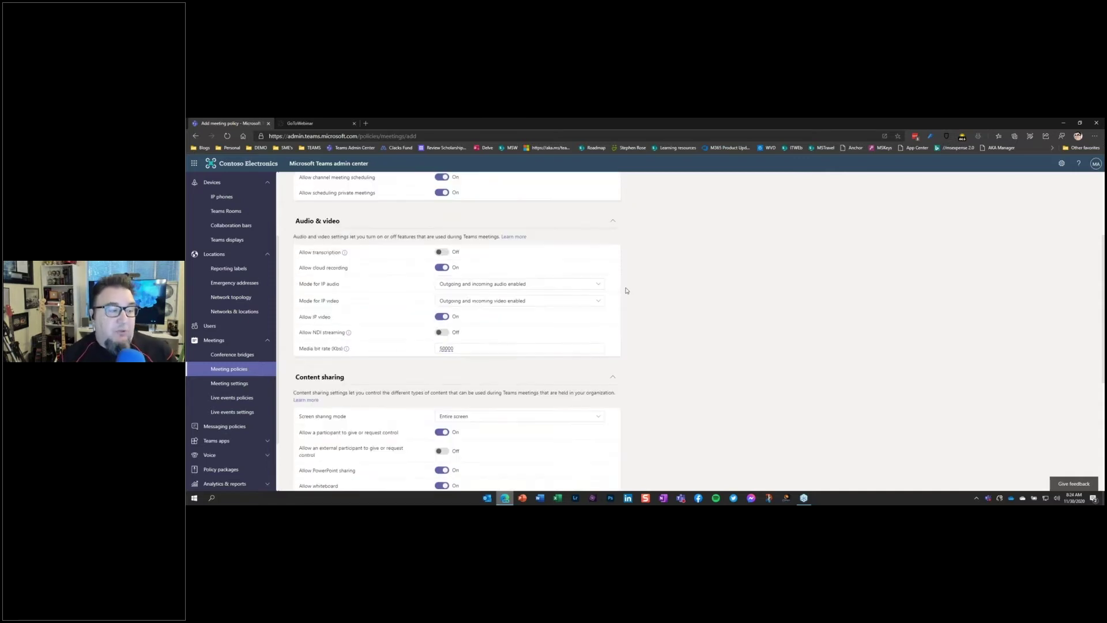
pyautogui.scroll(-4, 635, 291)
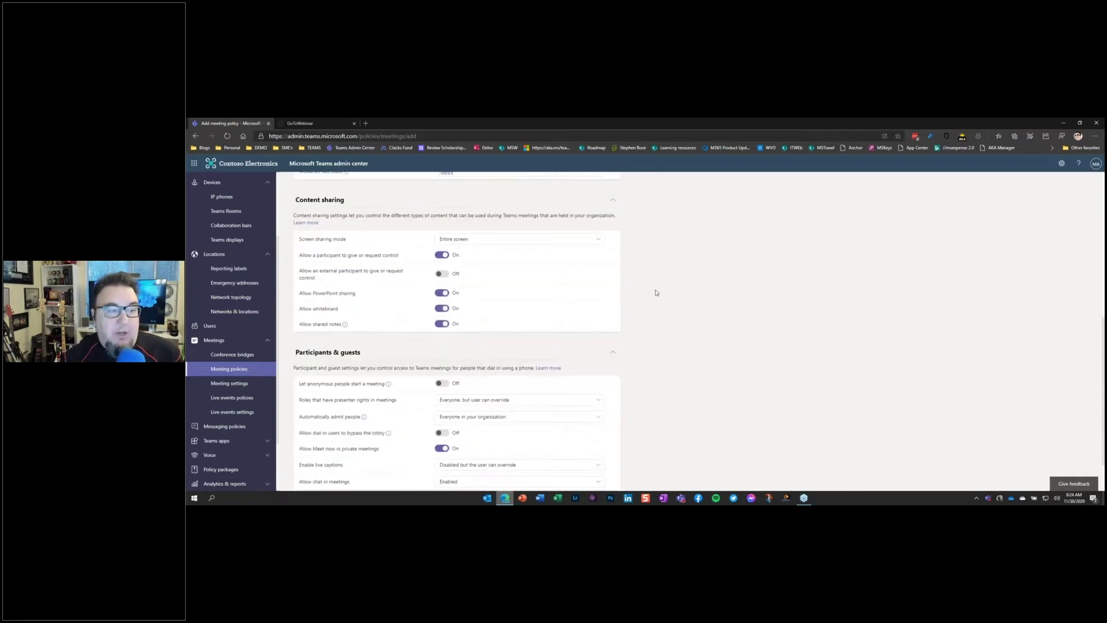
pyautogui.scroll(5, 670, 290)
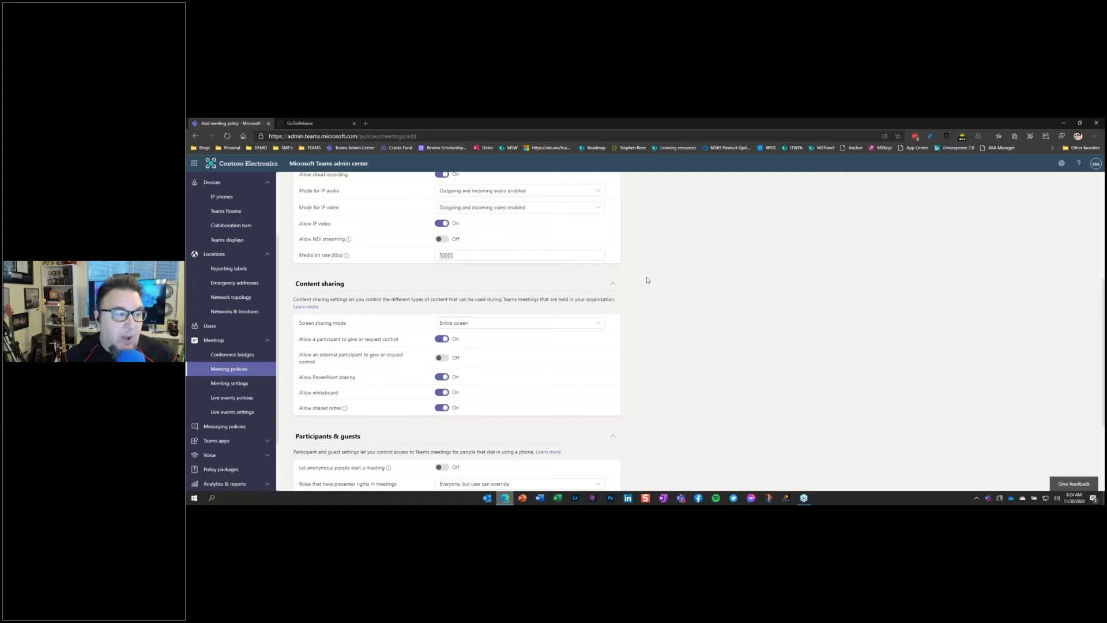
pyautogui.scroll(-3, 646, 280)
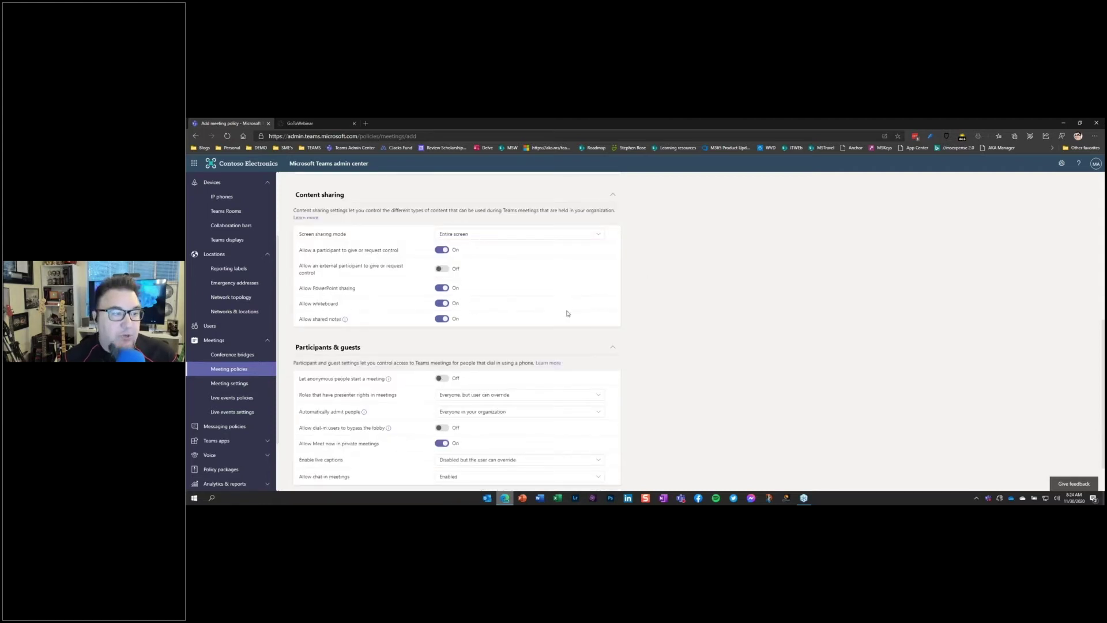
pyautogui.scroll(-2, 567, 313)
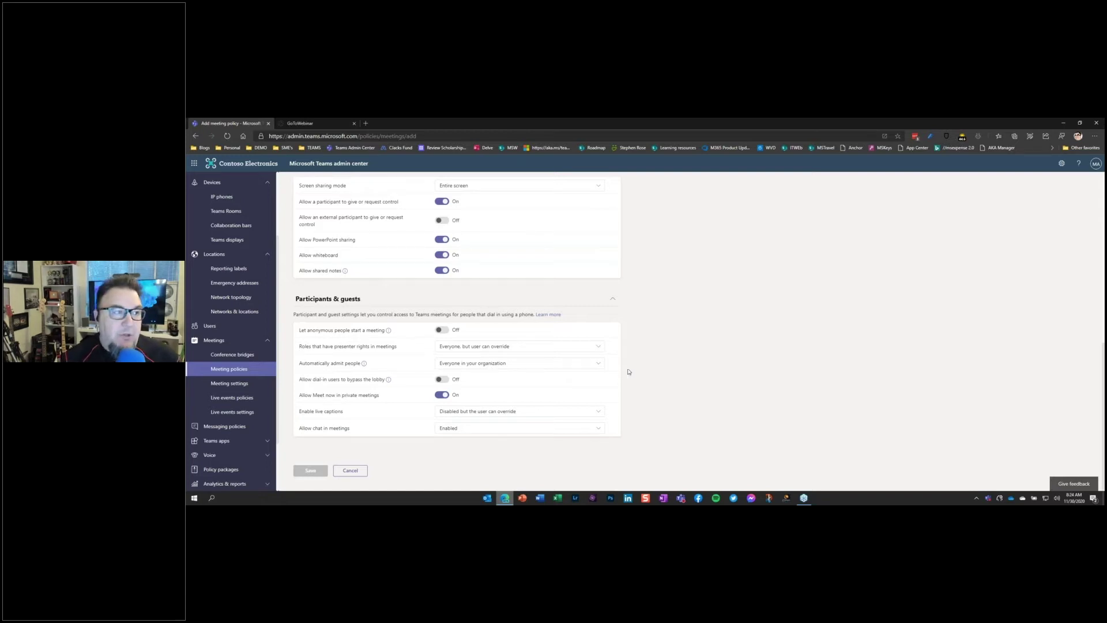
# Step: Review the participant, email invitation and network options in the meeting settings, and view the live events policies
pyautogui.click(219, 370)
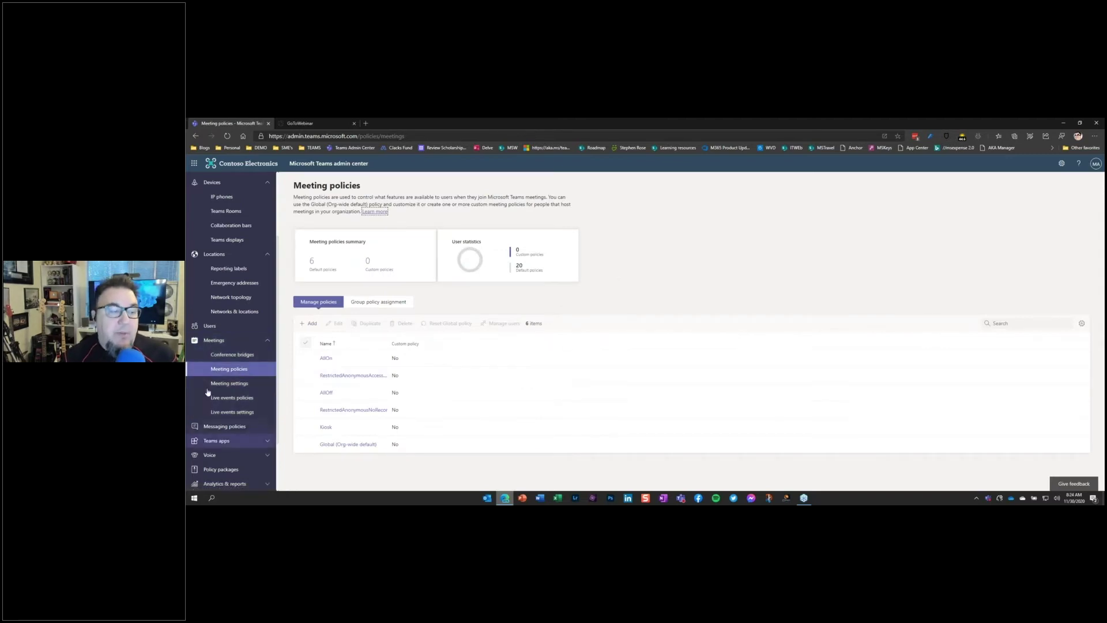
pyautogui.click(236, 385)
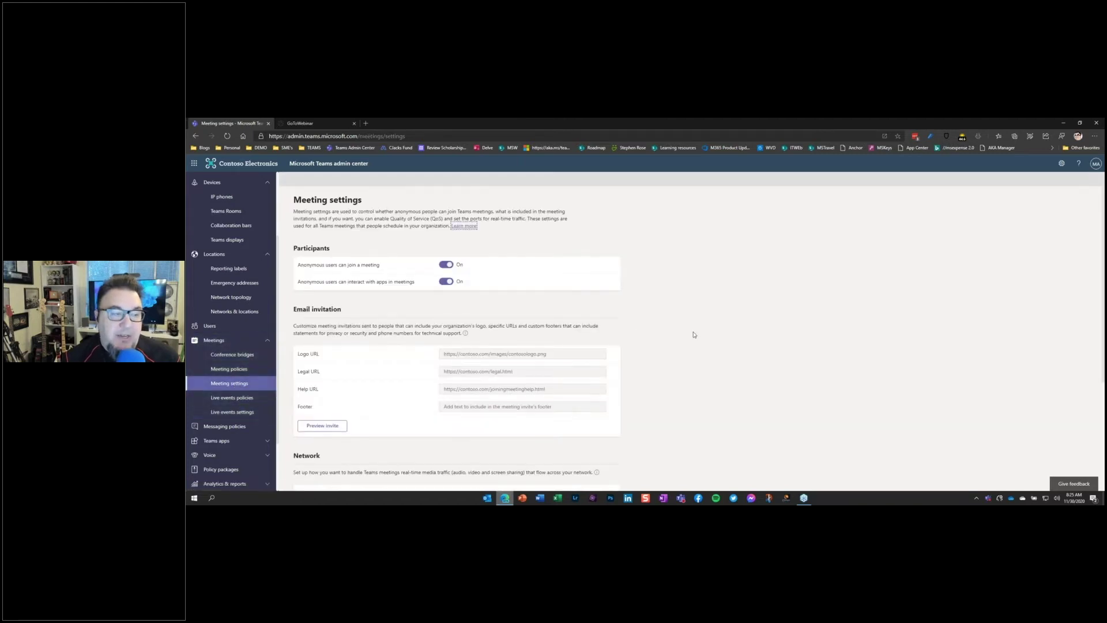
pyautogui.scroll(-1, 692, 334)
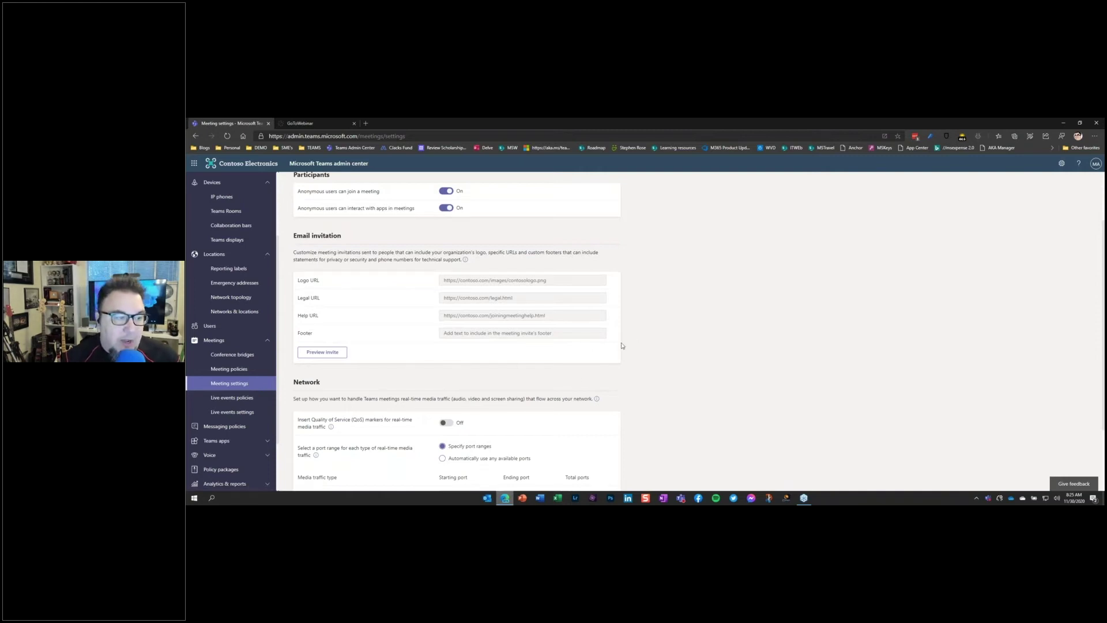
pyautogui.scroll(-2, 625, 344)
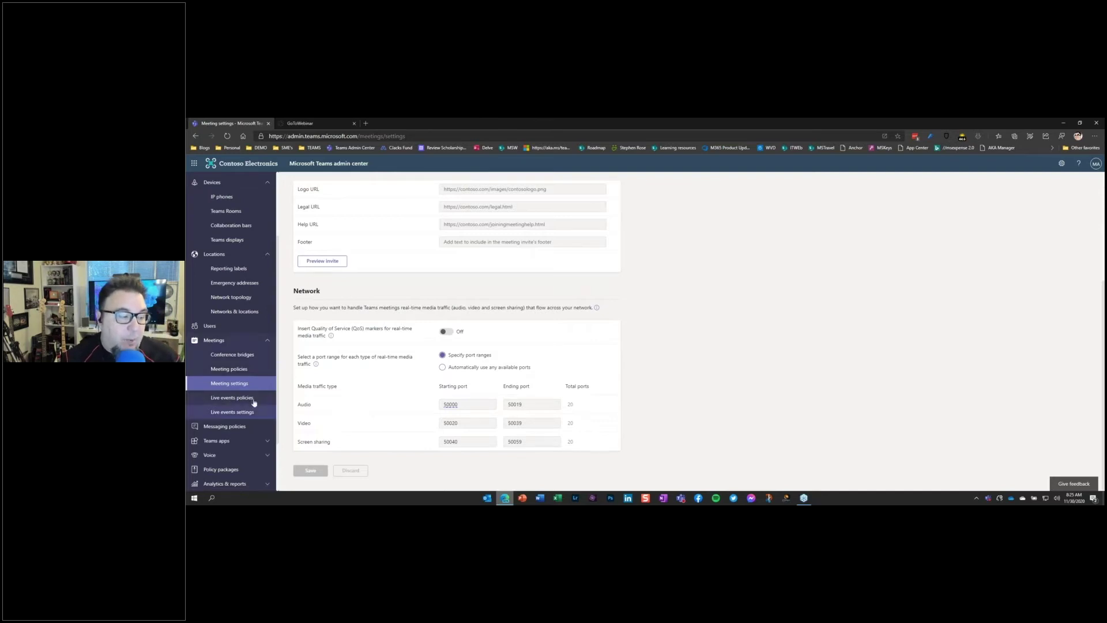
pyautogui.click(234, 398)
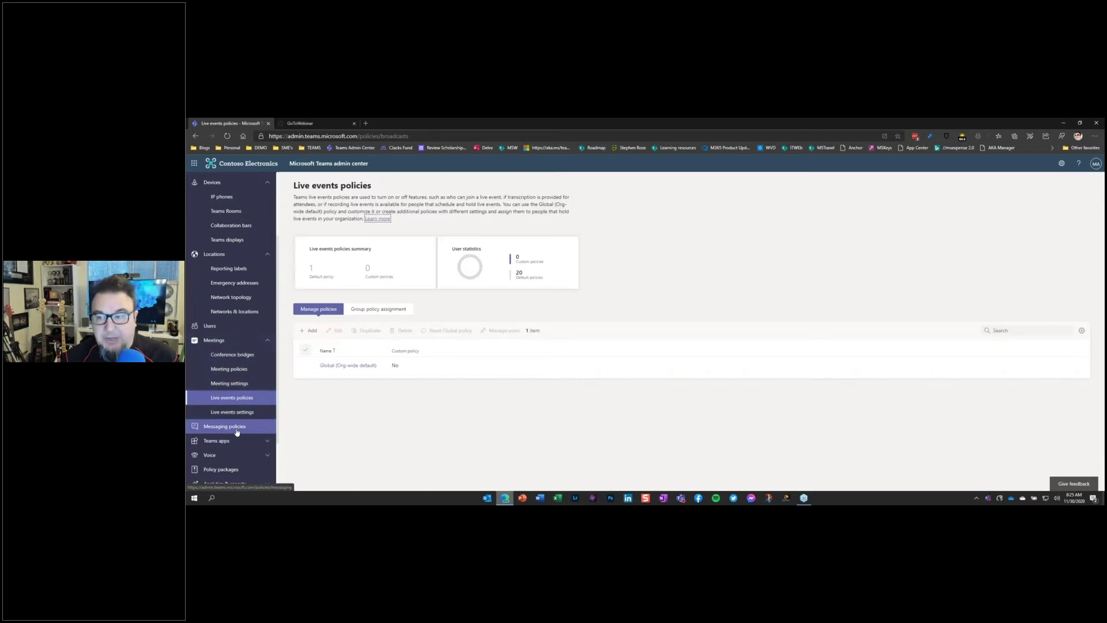
# Step: Open a new messaging policy form and review all of its messaging options
pyautogui.click(236, 432)
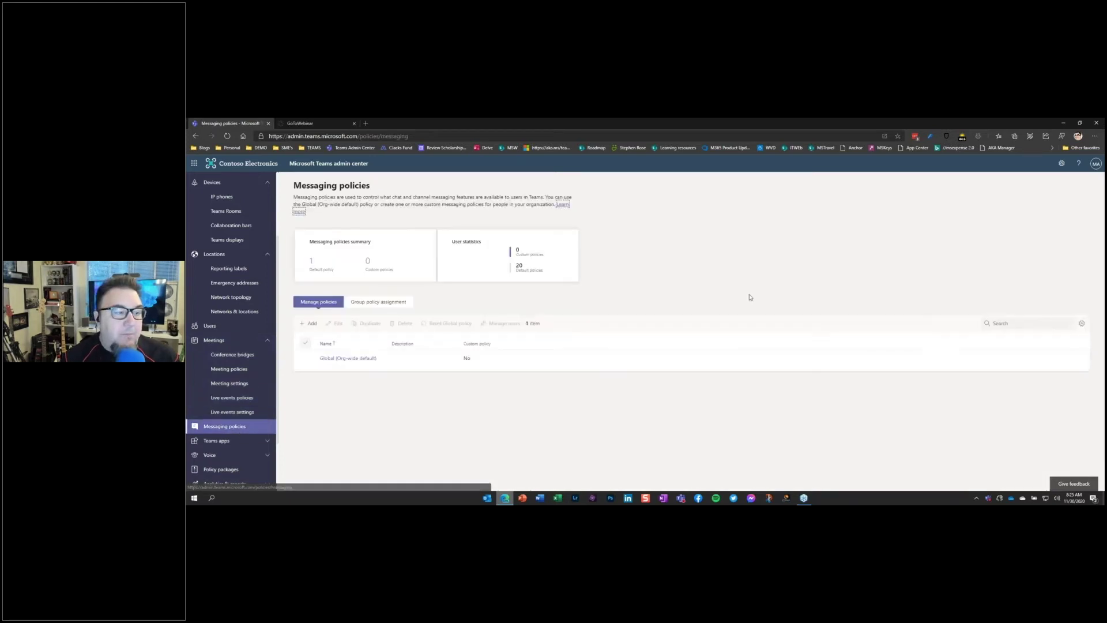
pyautogui.click(310, 323)
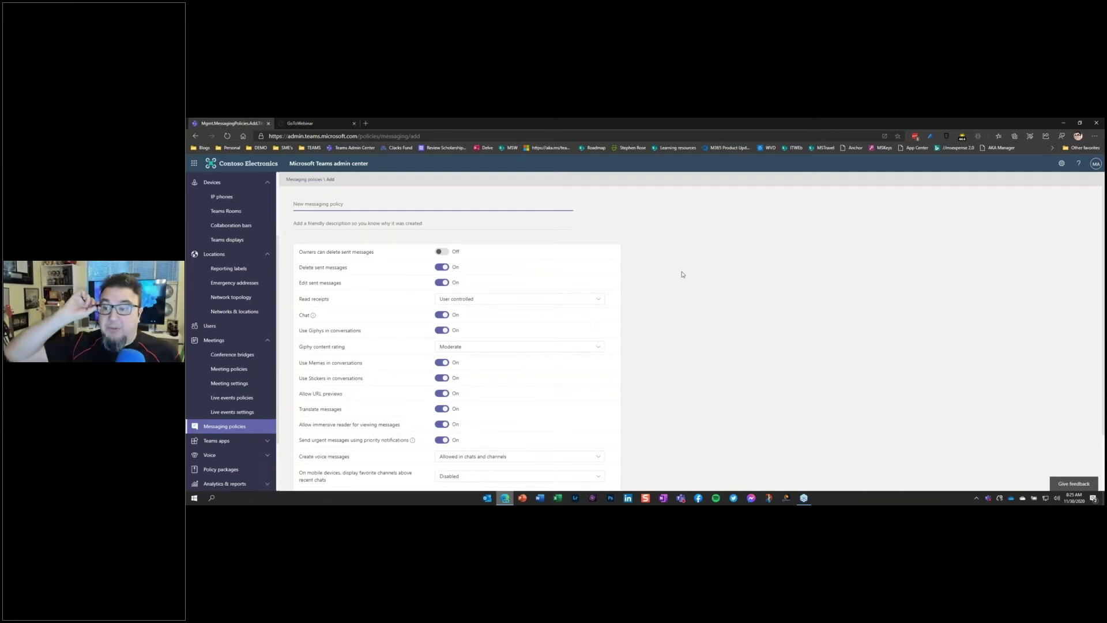
pyautogui.scroll(-1, 672, 272)
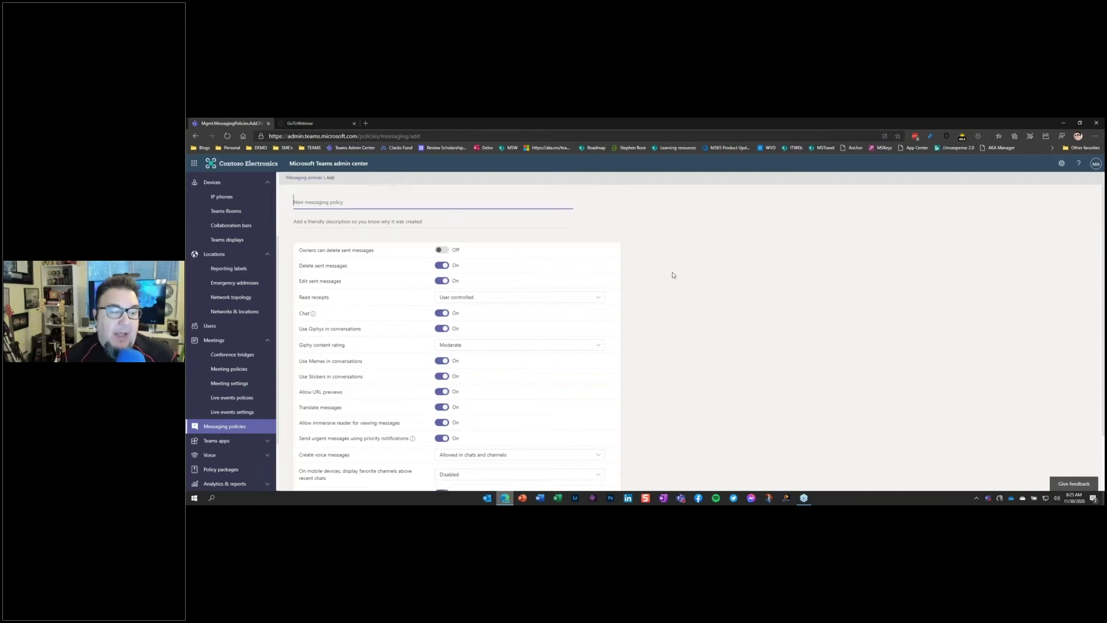
pyautogui.scroll(-2, 661, 275)
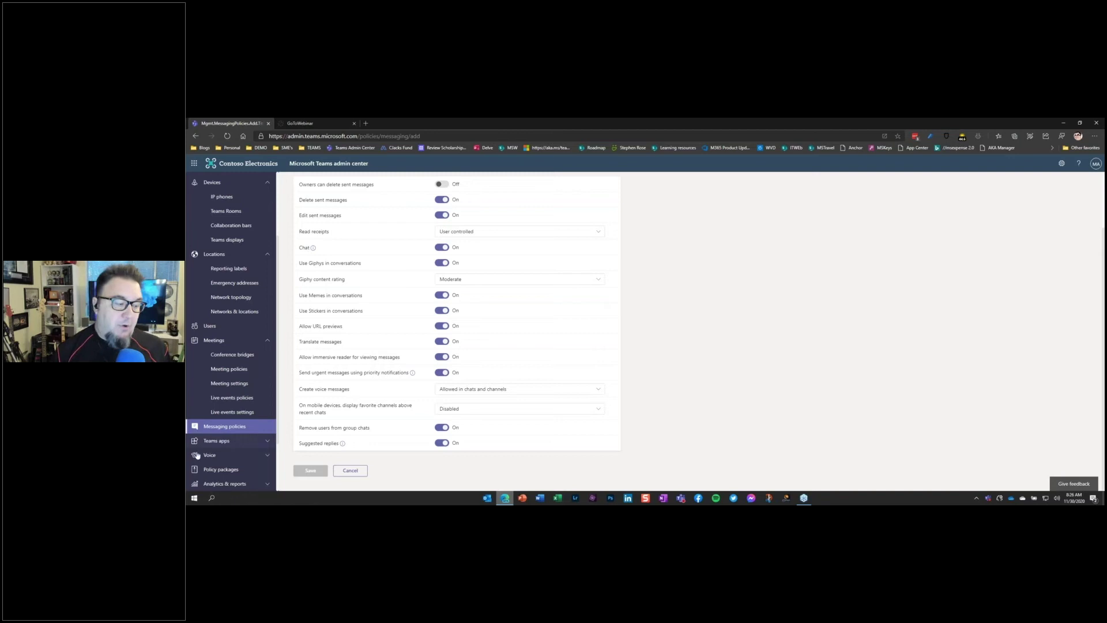
# Step: Leave the new messaging policy form without saving and return to the messaging policies list
pyautogui.scroll(2, 230, 438)
pyautogui.click(232, 442)
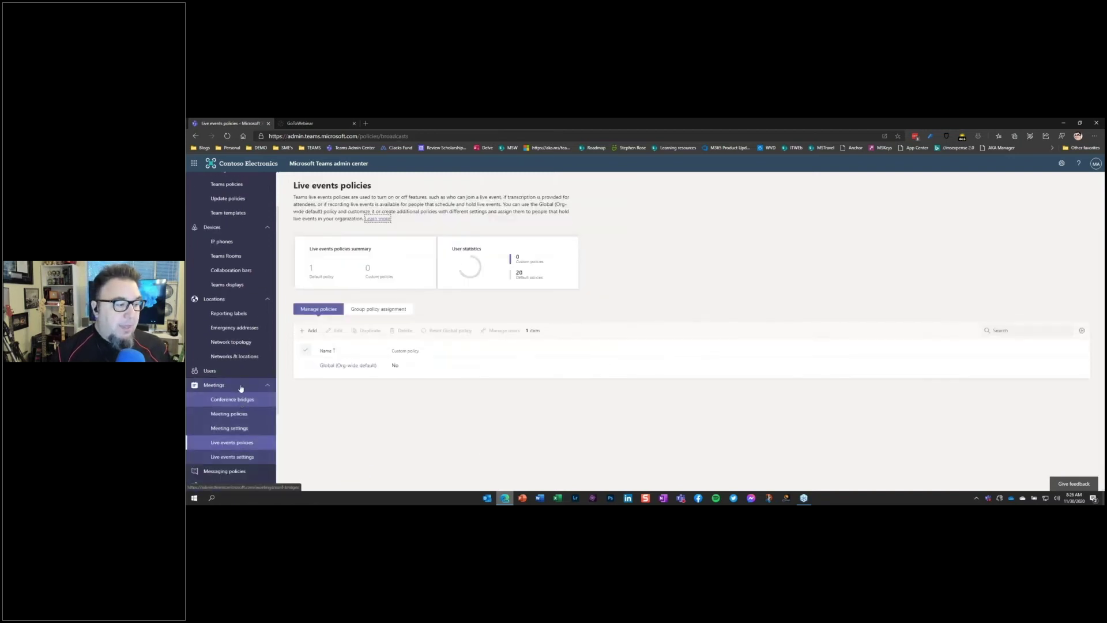
pyautogui.scroll(-4, 243, 397)
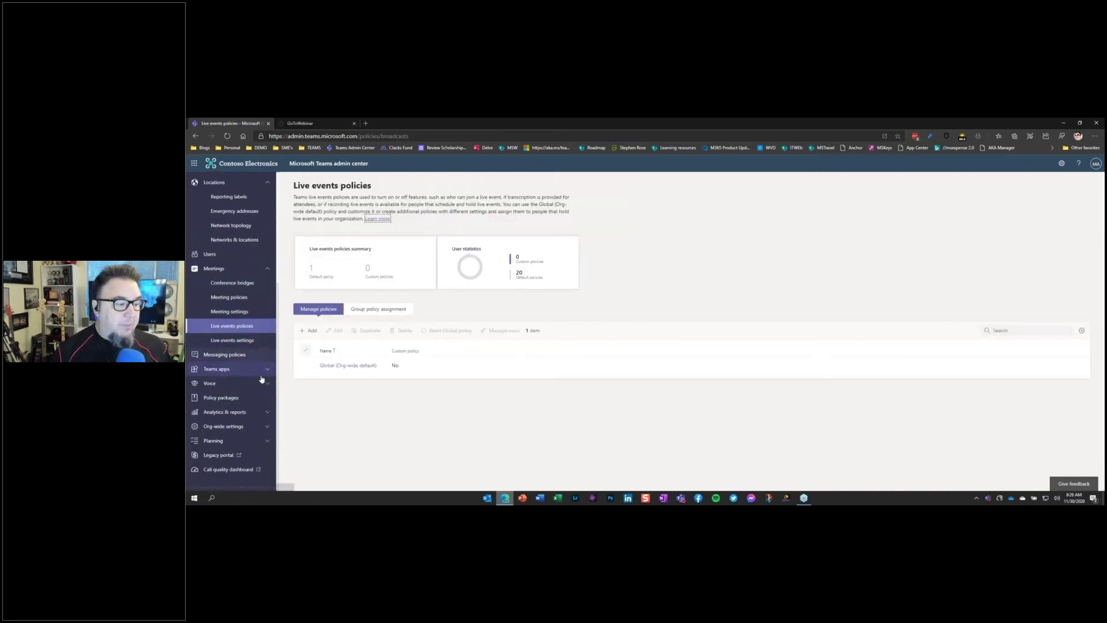
pyautogui.click(252, 360)
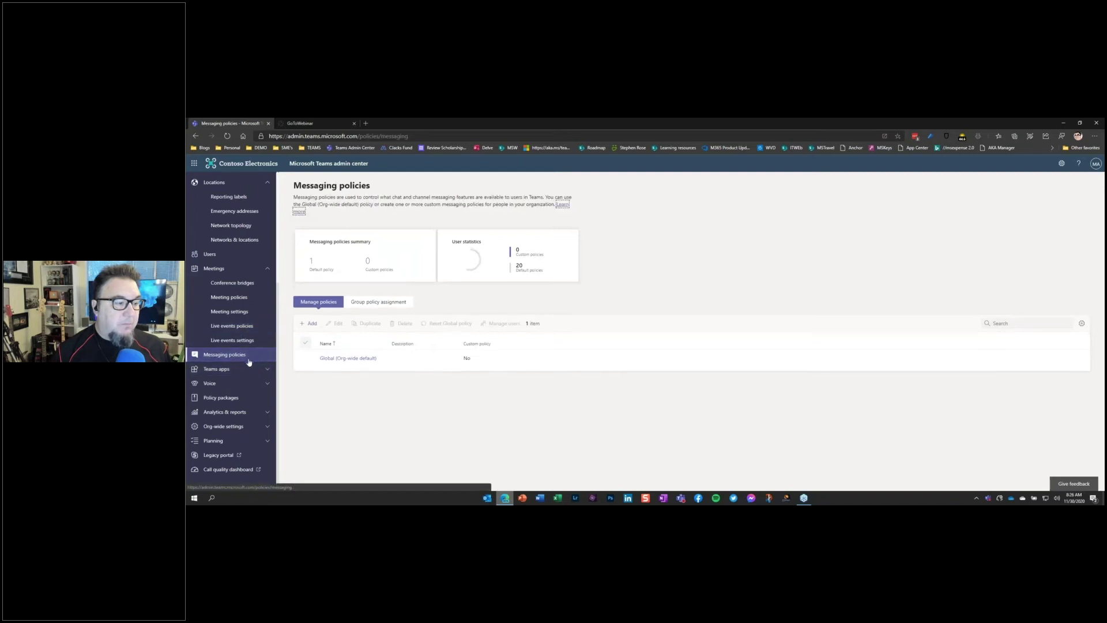
# Step: View the app catalog on the Manage apps page and open the app permission policies
pyautogui.click(253, 370)
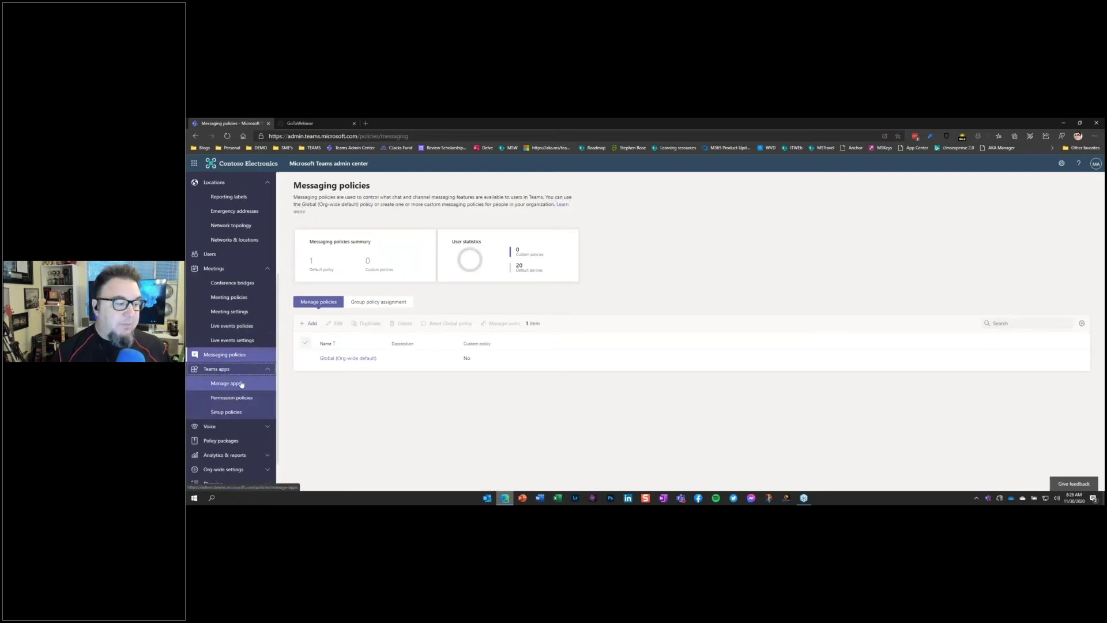
pyautogui.click(242, 384)
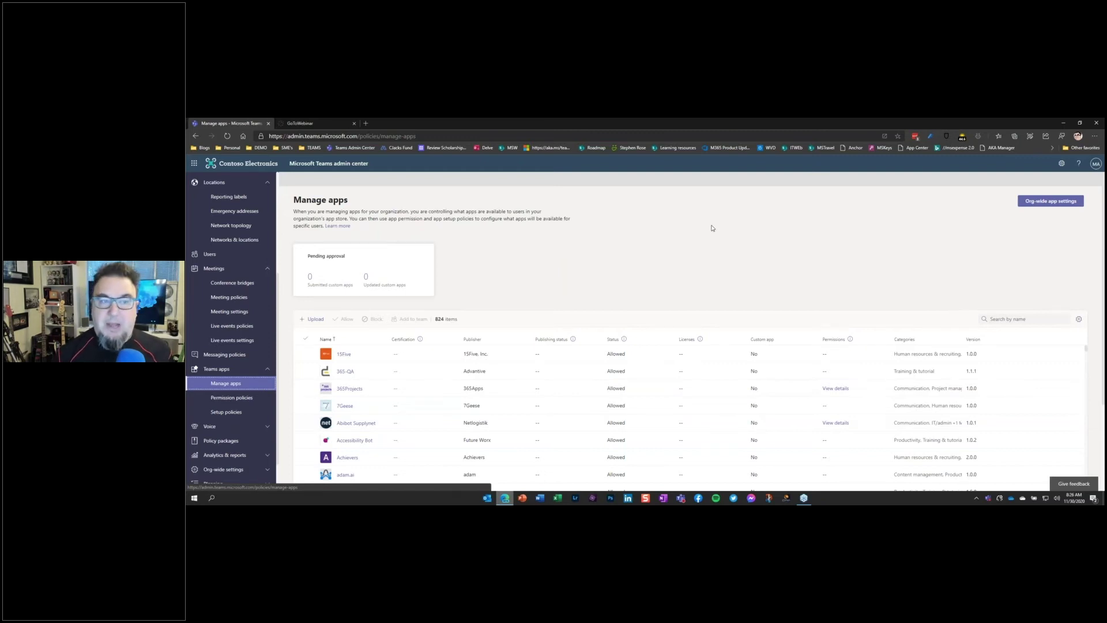
pyautogui.click(231, 398)
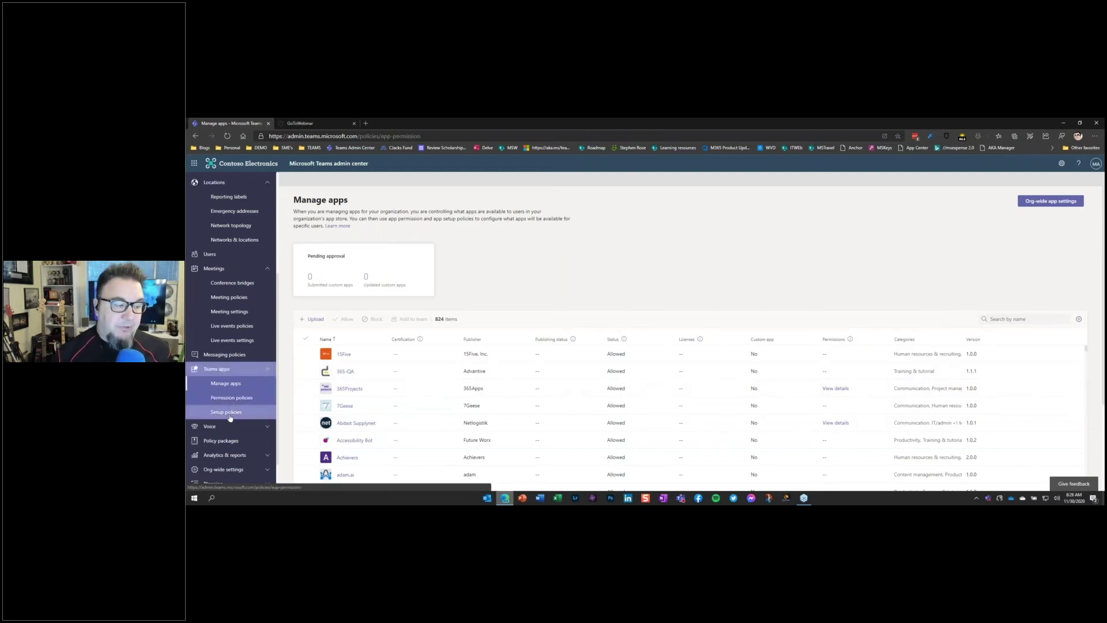
# Step: View the app setup policies and examine the list of available policy packages with their descriptions
pyautogui.click(226, 414)
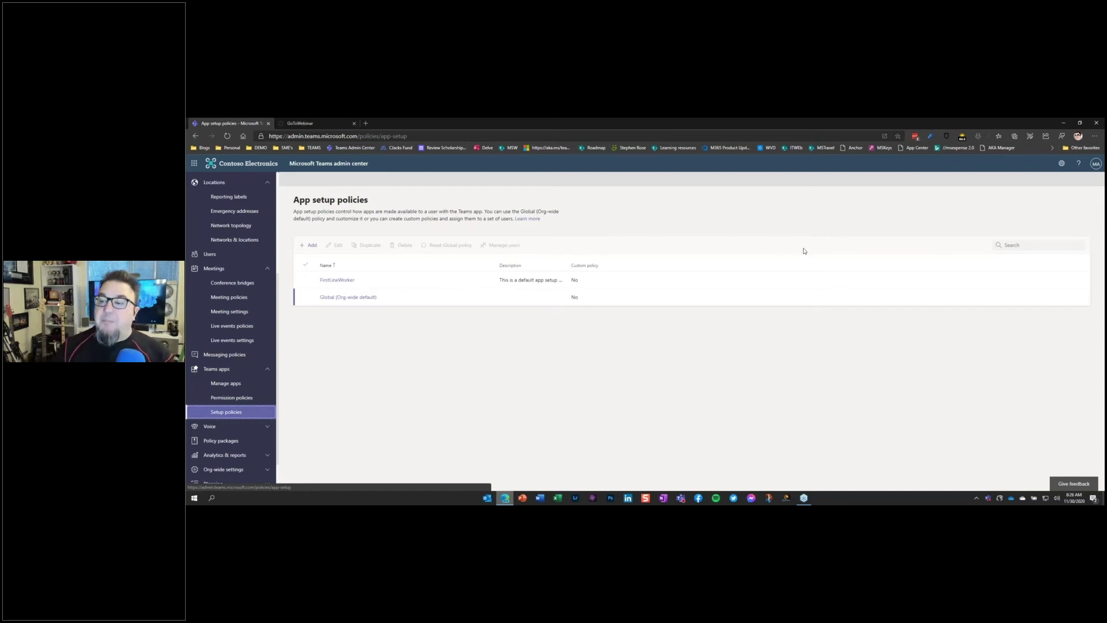
pyautogui.scroll(-1, 242, 388)
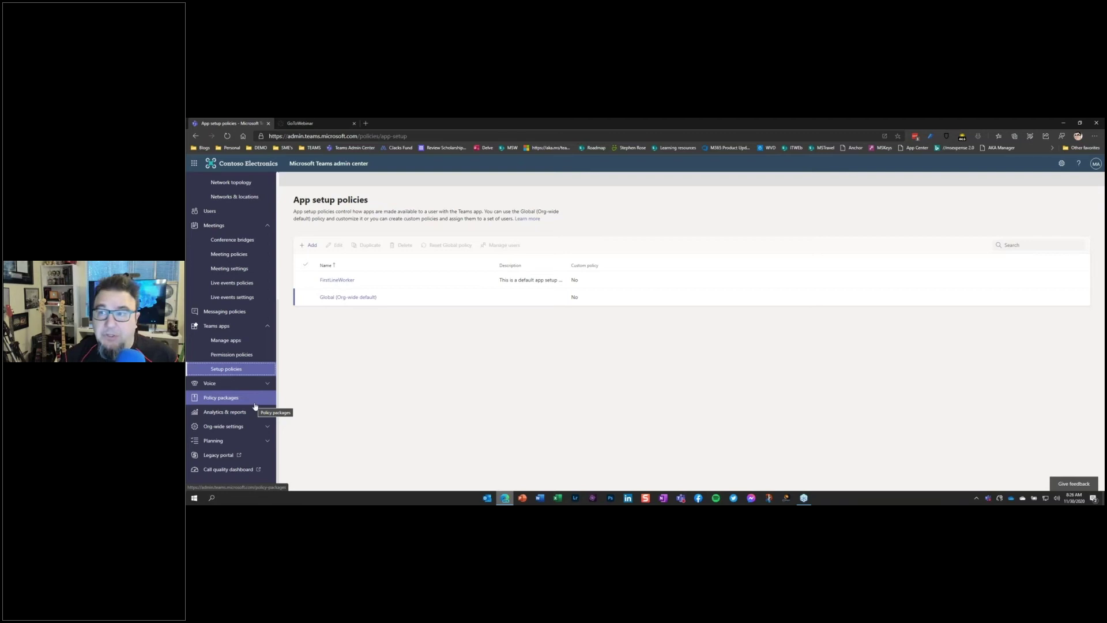
pyautogui.click(255, 406)
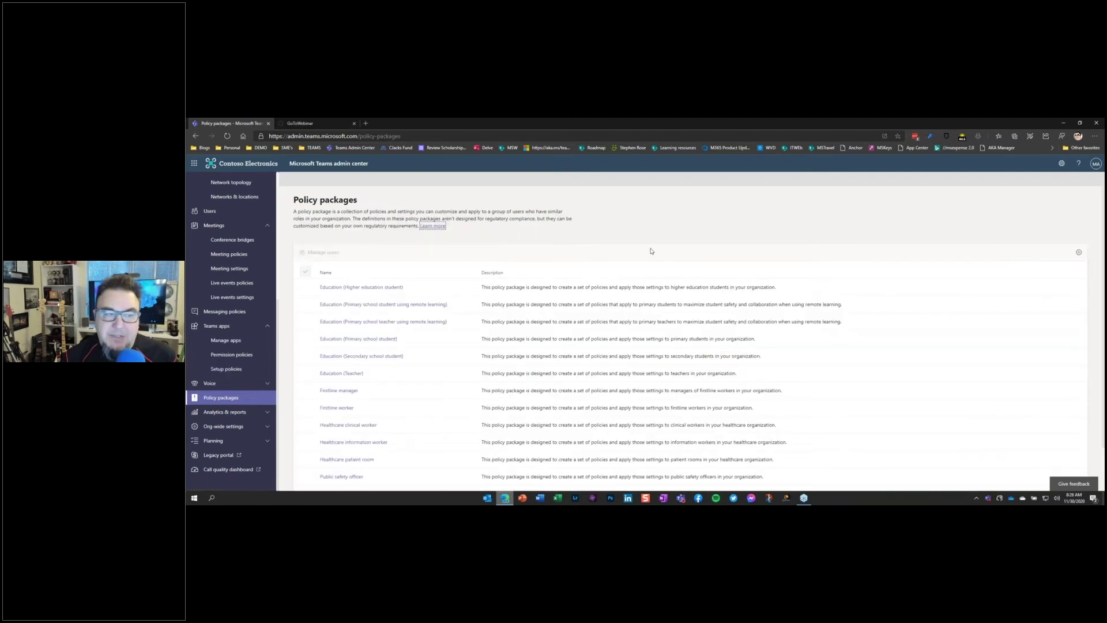
pyautogui.click(923, 306)
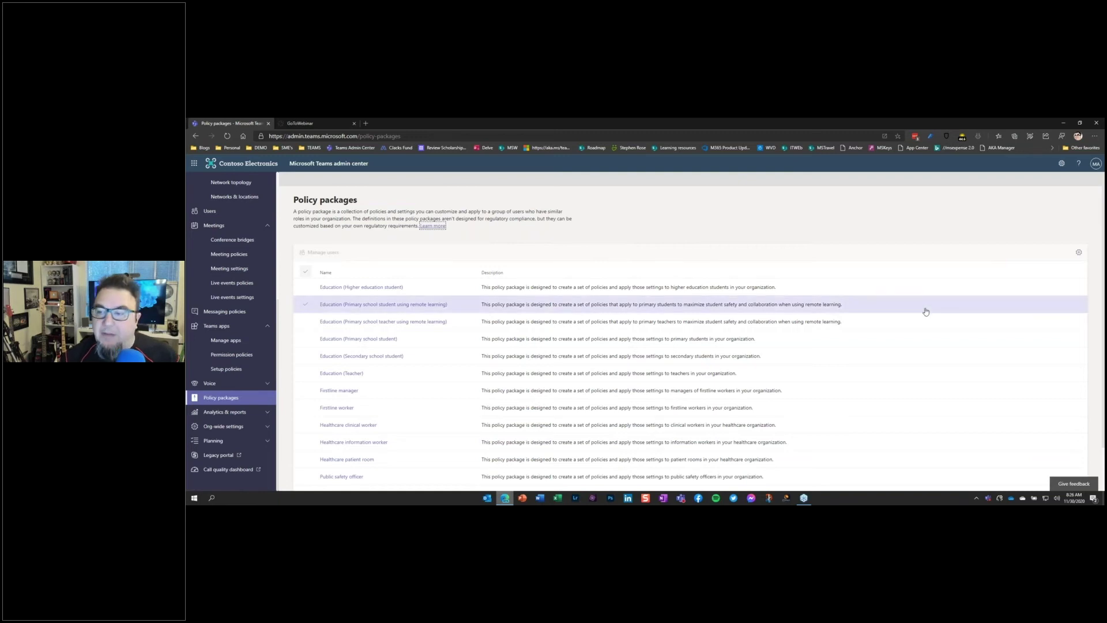
pyautogui.click(871, 358)
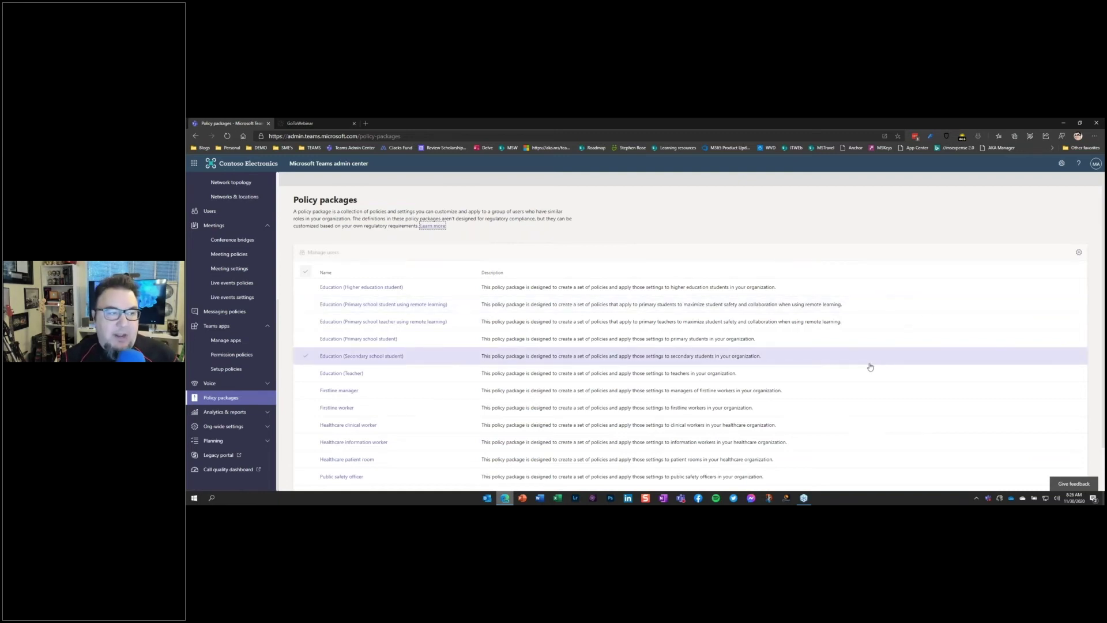
pyautogui.scroll(-1, 870, 367)
pyautogui.click(850, 365)
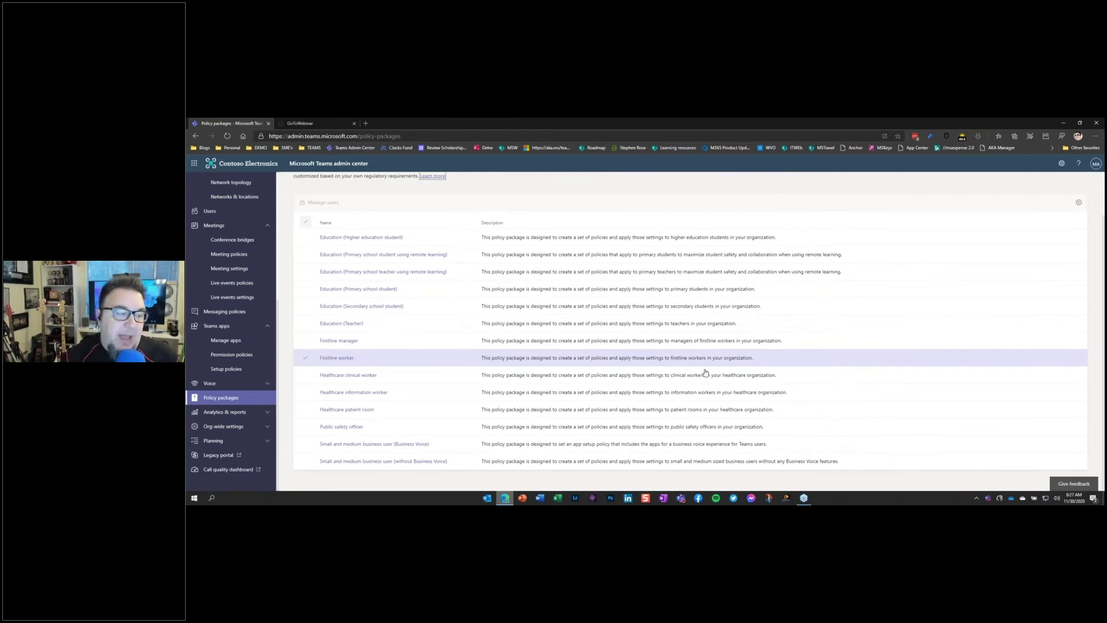
# Step: View the messaging policy assigned in the Healthcare clinical worker package and return to the policy packages list
pyautogui.click(336, 371)
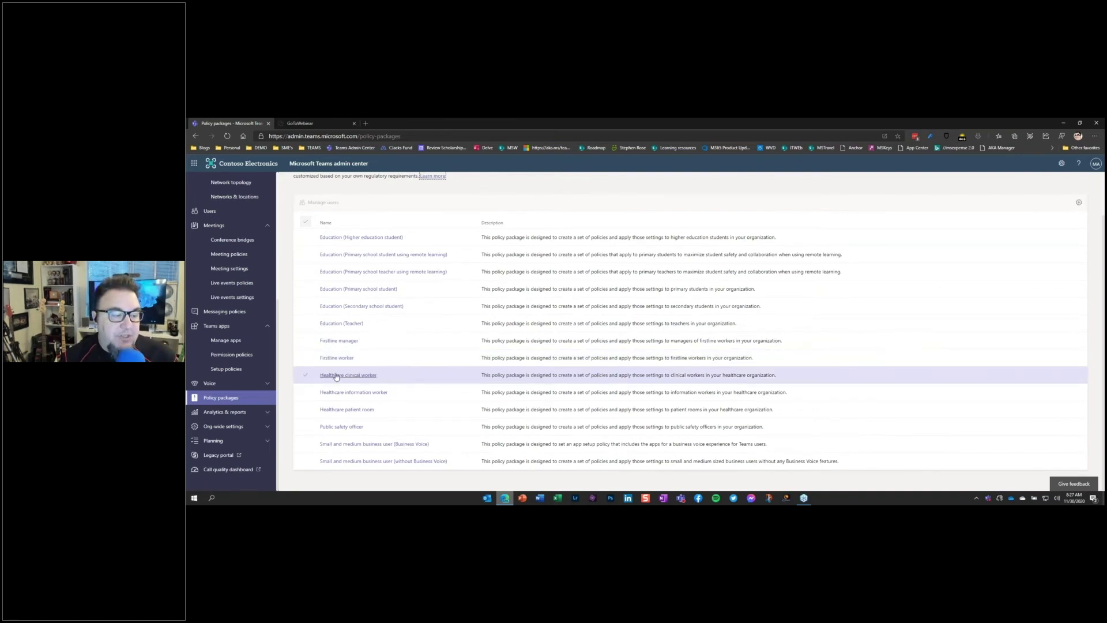
pyautogui.scroll(1, 338, 380)
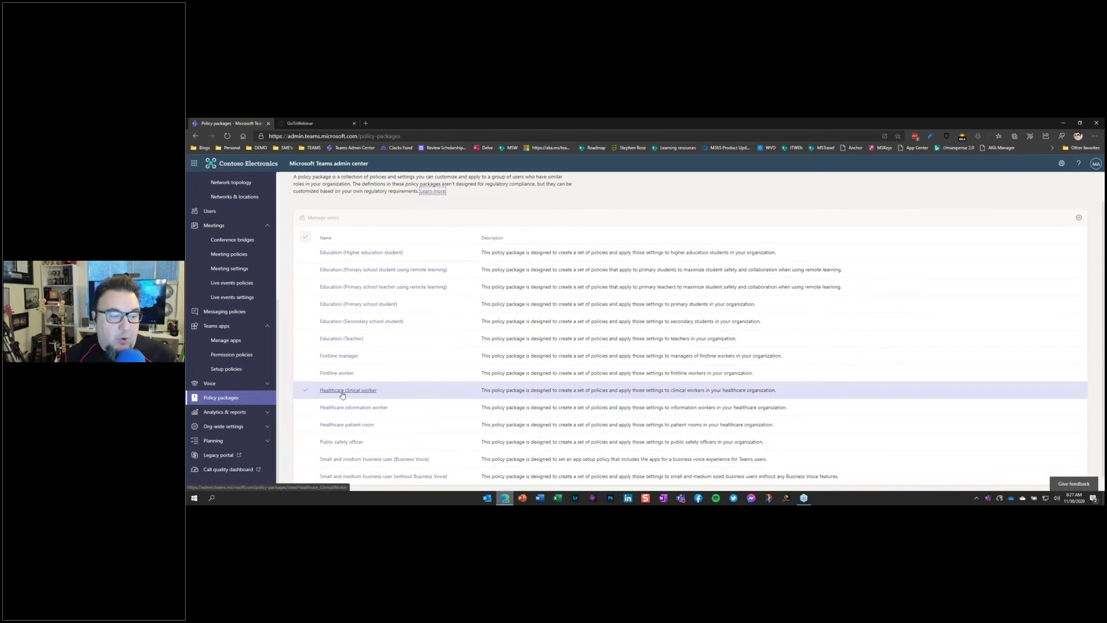
pyautogui.click(341, 393)
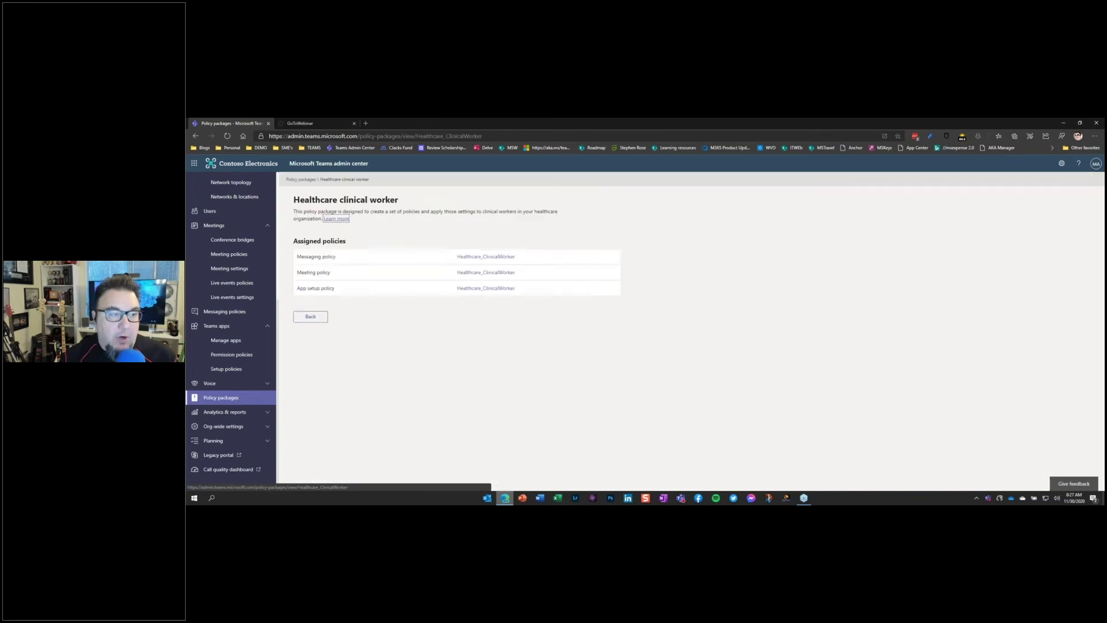
pyautogui.click(500, 258)
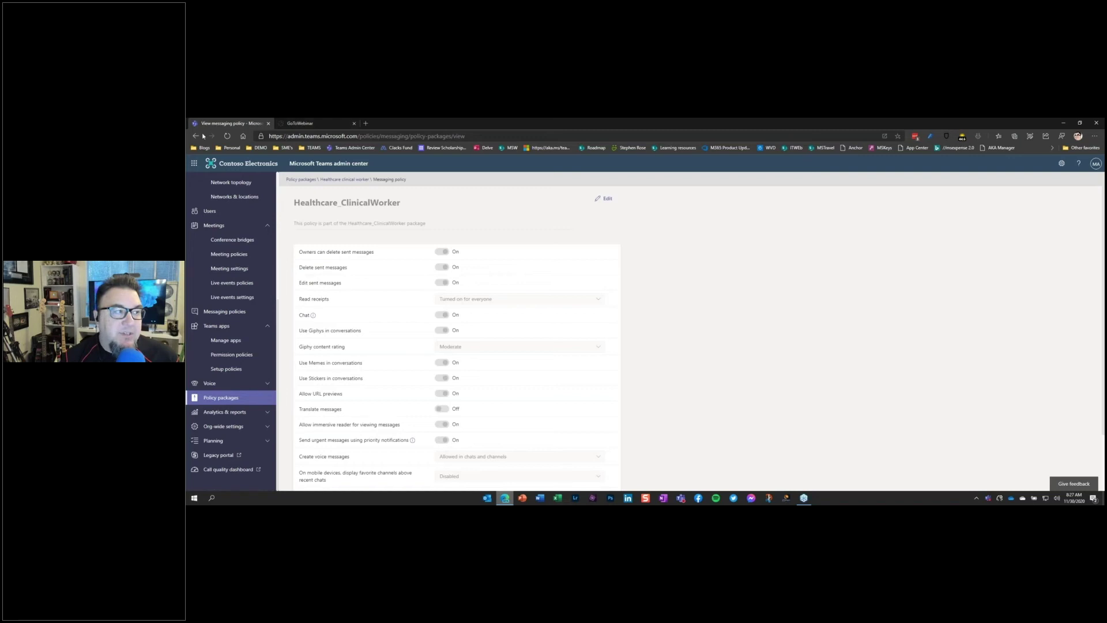
pyautogui.click(201, 136)
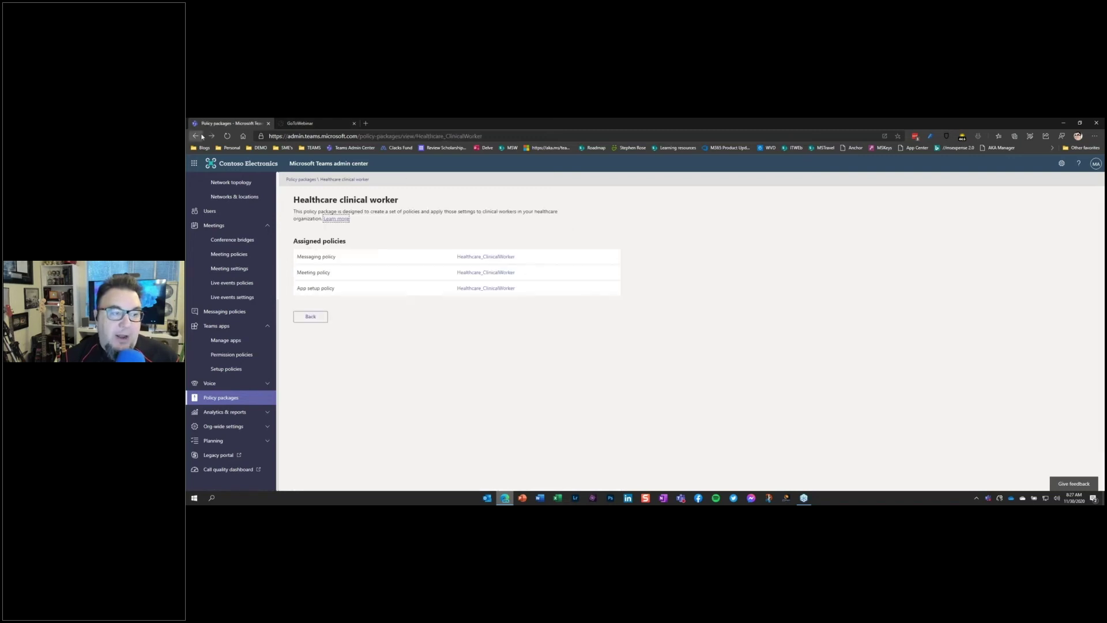
pyautogui.click(201, 136)
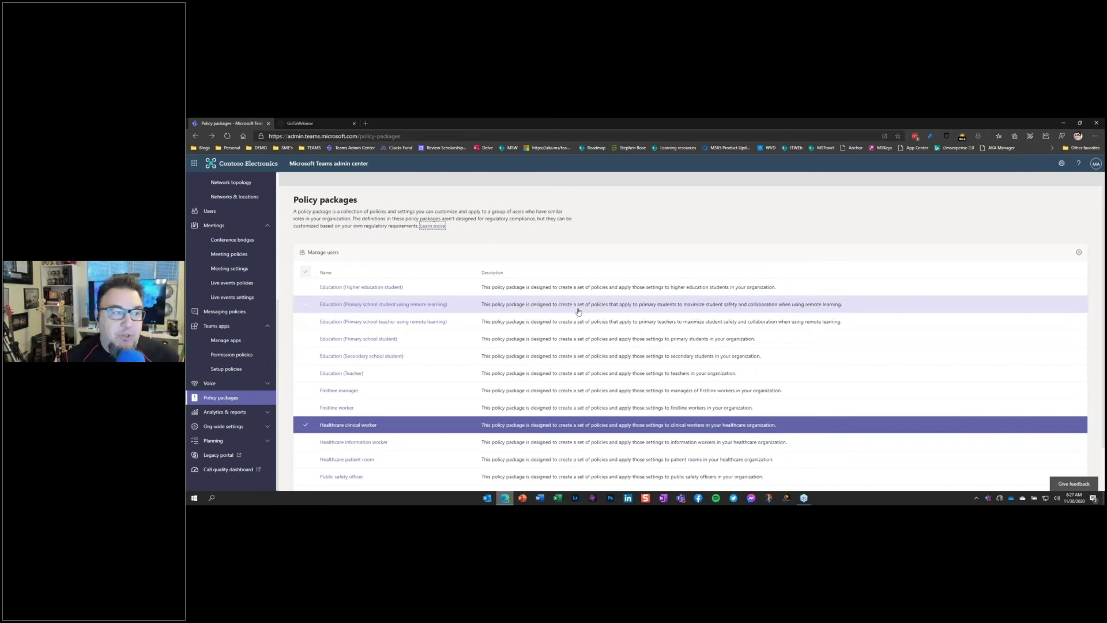
# Step: Open the usage reports and set up a Teams usage report for the last 7 days
pyautogui.click(245, 417)
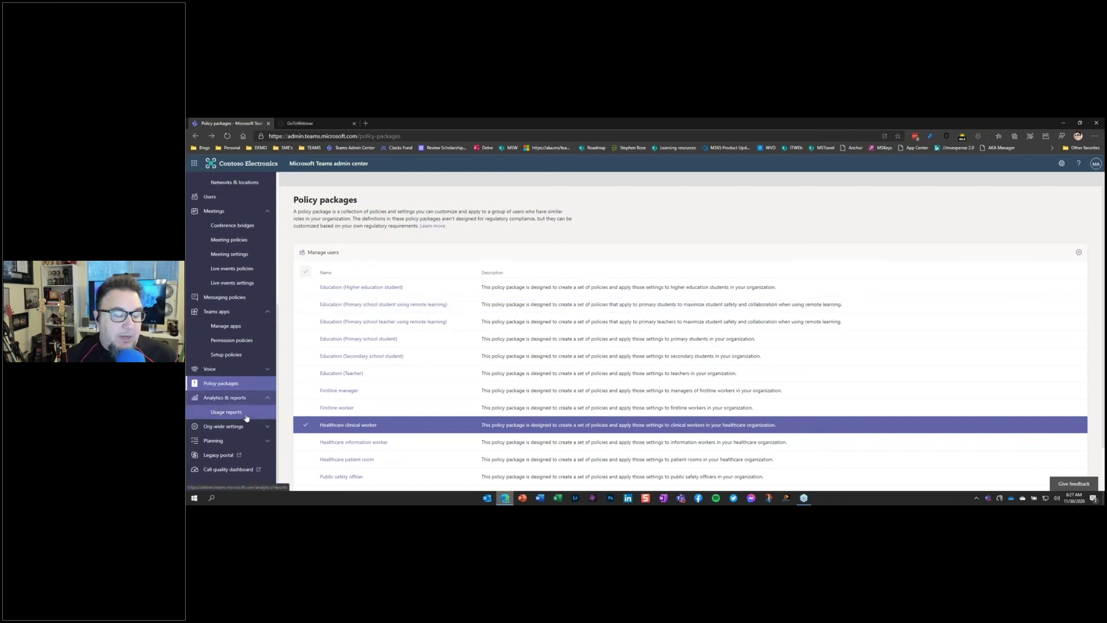
pyautogui.click(245, 415)
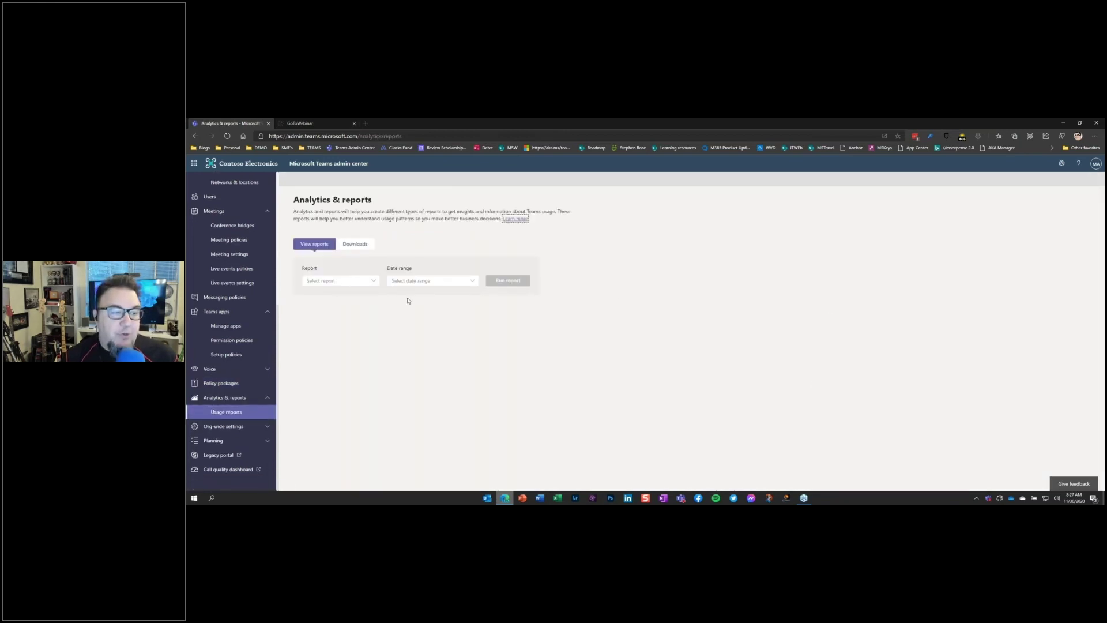
pyautogui.click(339, 282)
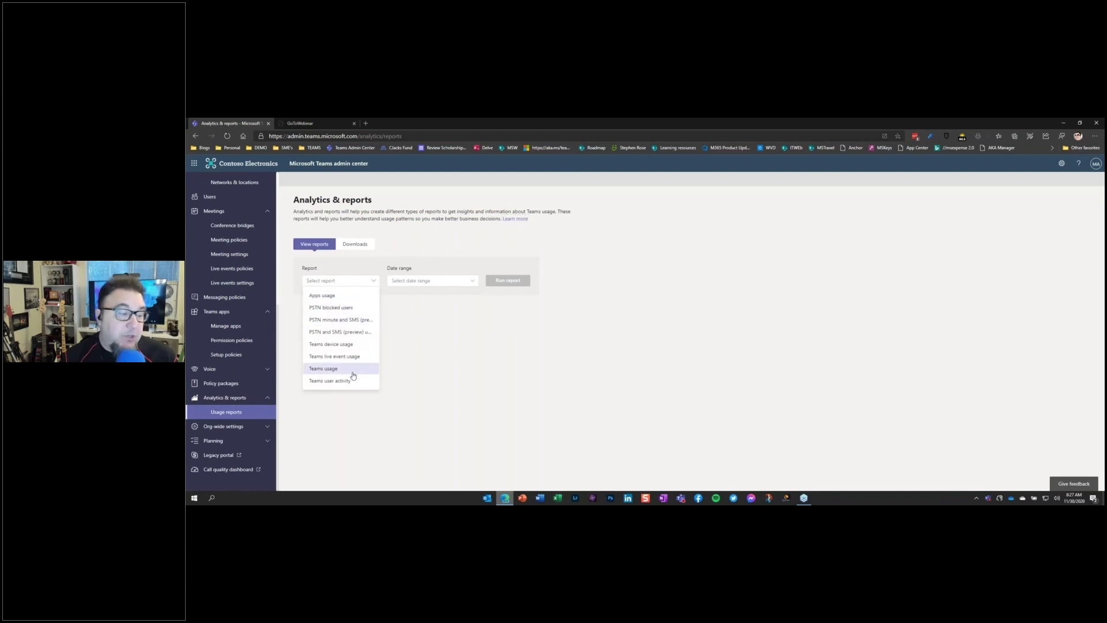
pyautogui.click(353, 373)
pyautogui.click(447, 281)
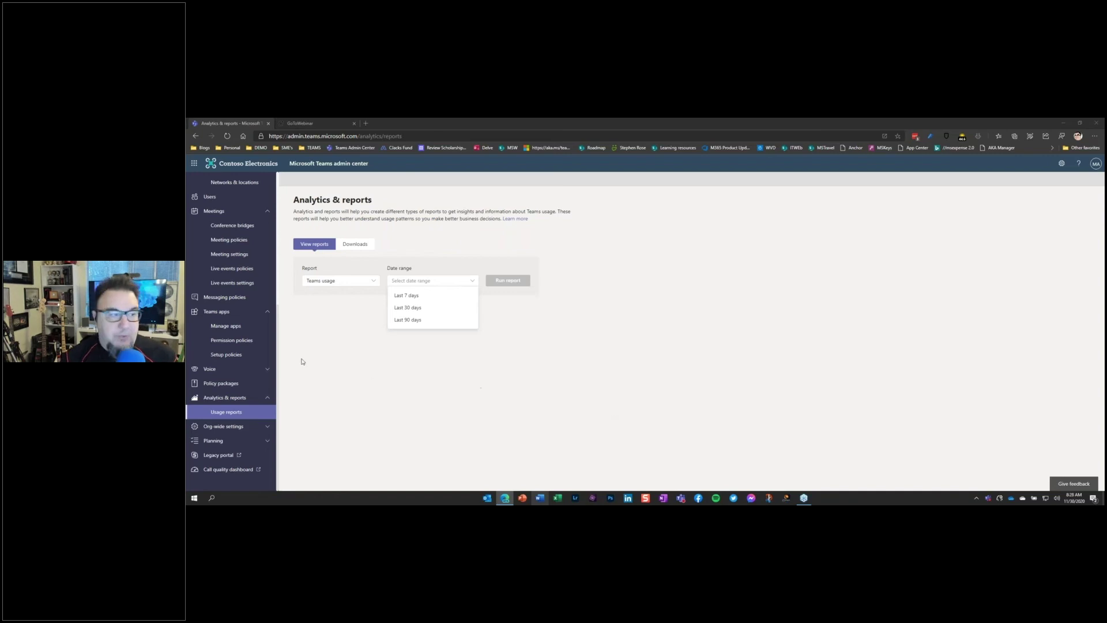
# Step: Review the org-wide external access settings, open the form for adding a domain, and leave it without adding one
pyautogui.click(254, 427)
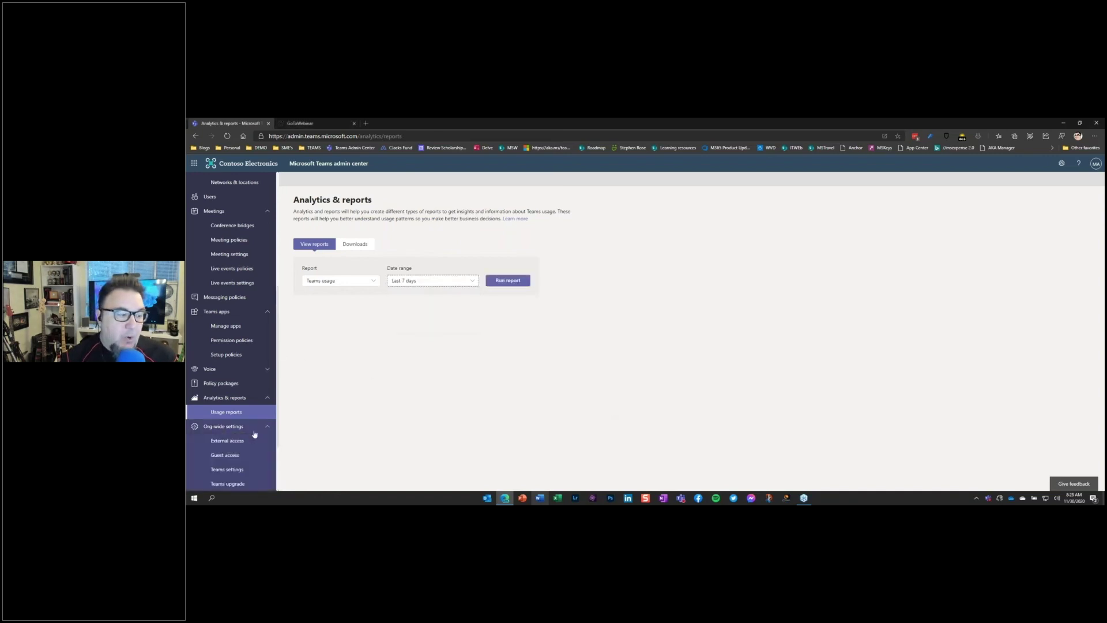
pyautogui.scroll(-2, 254, 434)
pyautogui.click(230, 371)
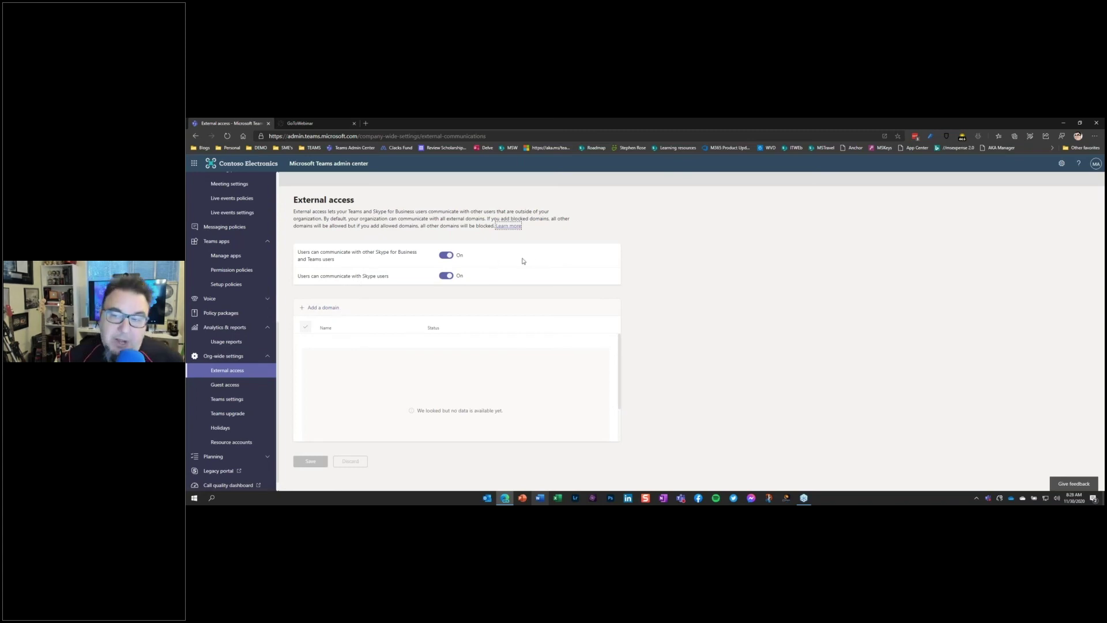
pyautogui.click(318, 308)
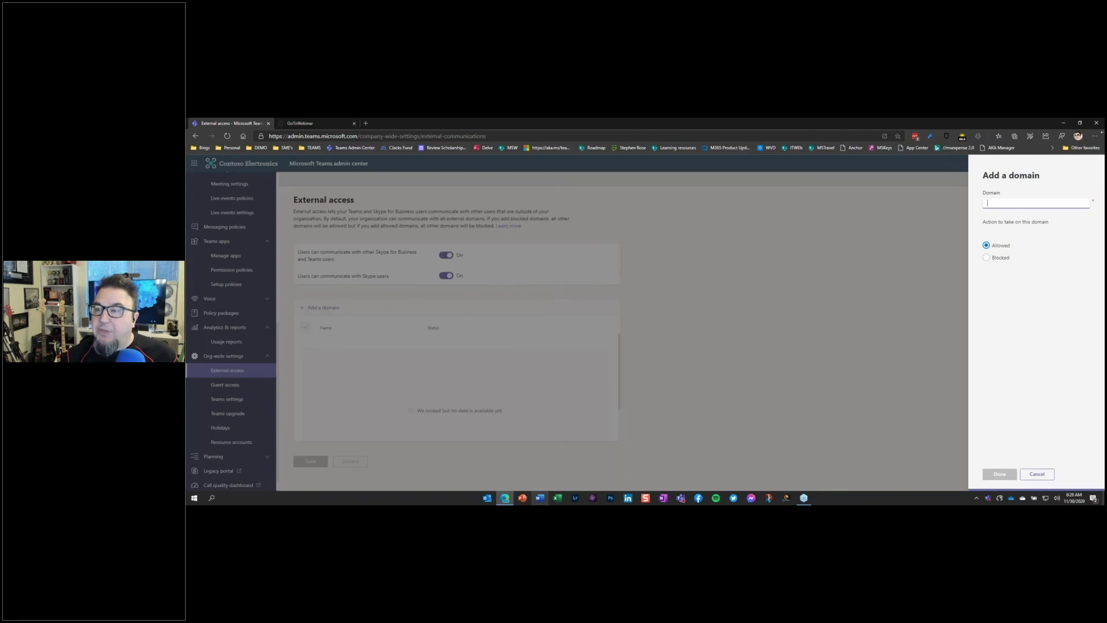
pyautogui.click(913, 152)
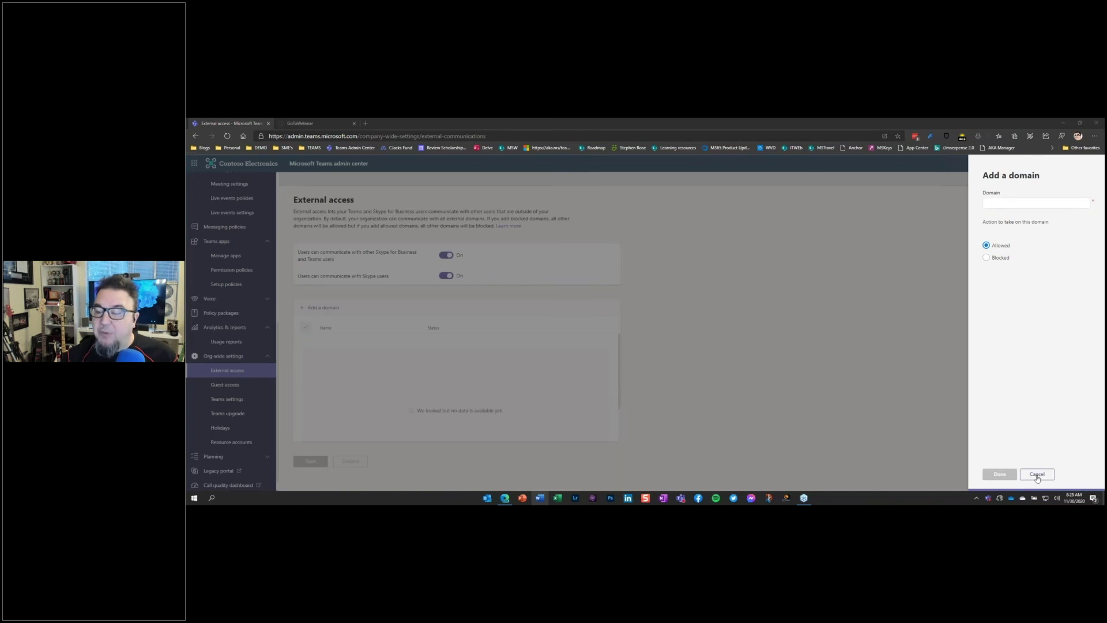
pyautogui.click(895, 175)
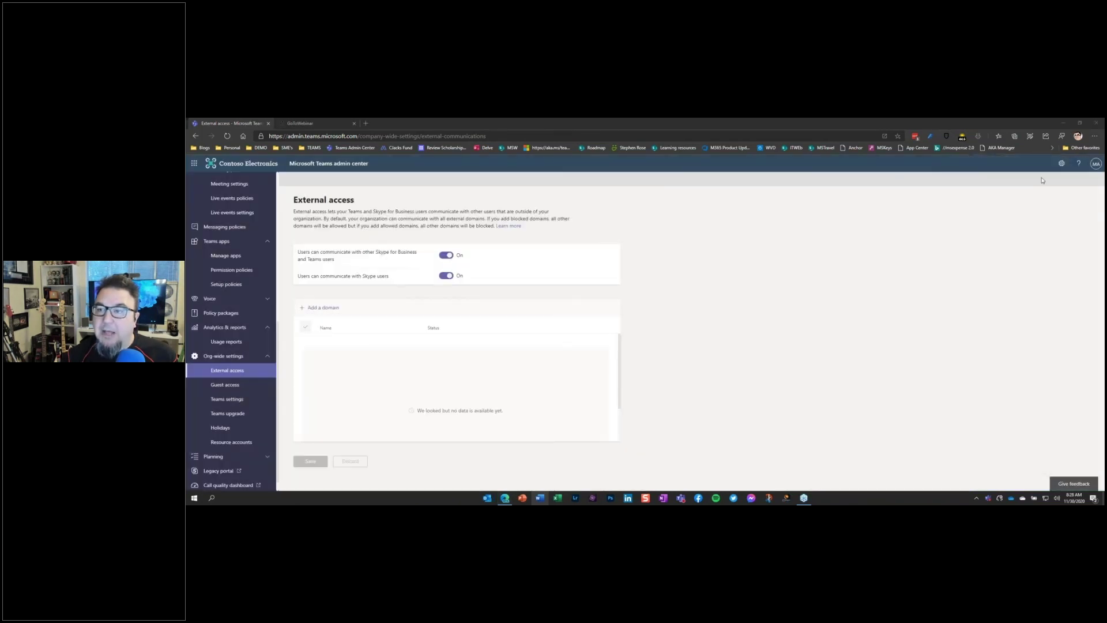
# Step: View the guest access page and review the org-wide Teams settings for tagging, email integration, files, organization, devices and name search
pyautogui.click(256, 383)
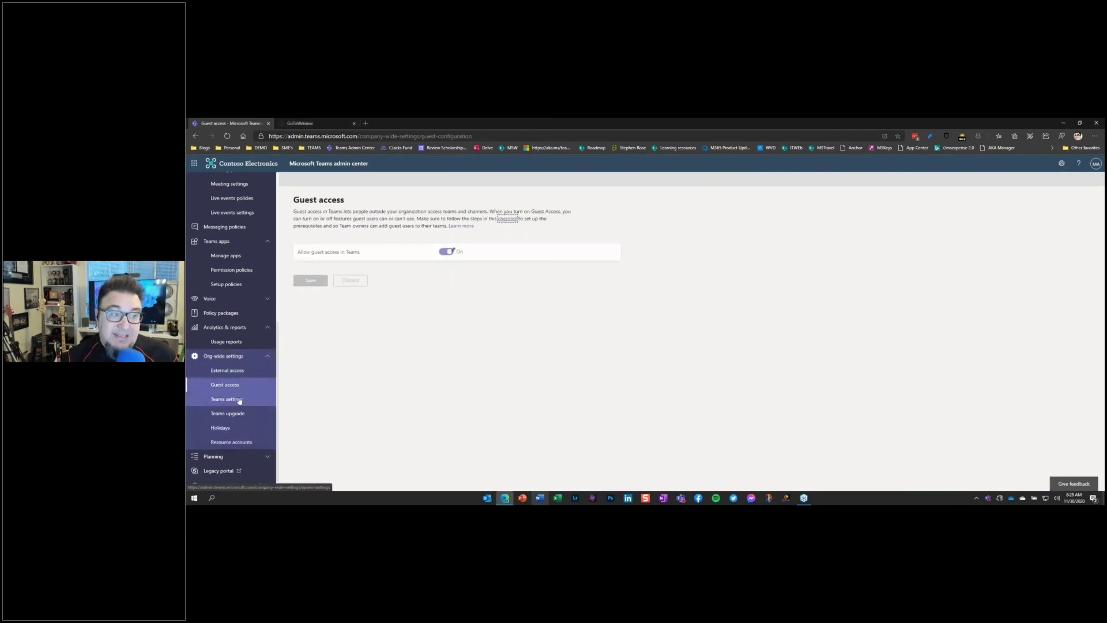
pyautogui.click(230, 399)
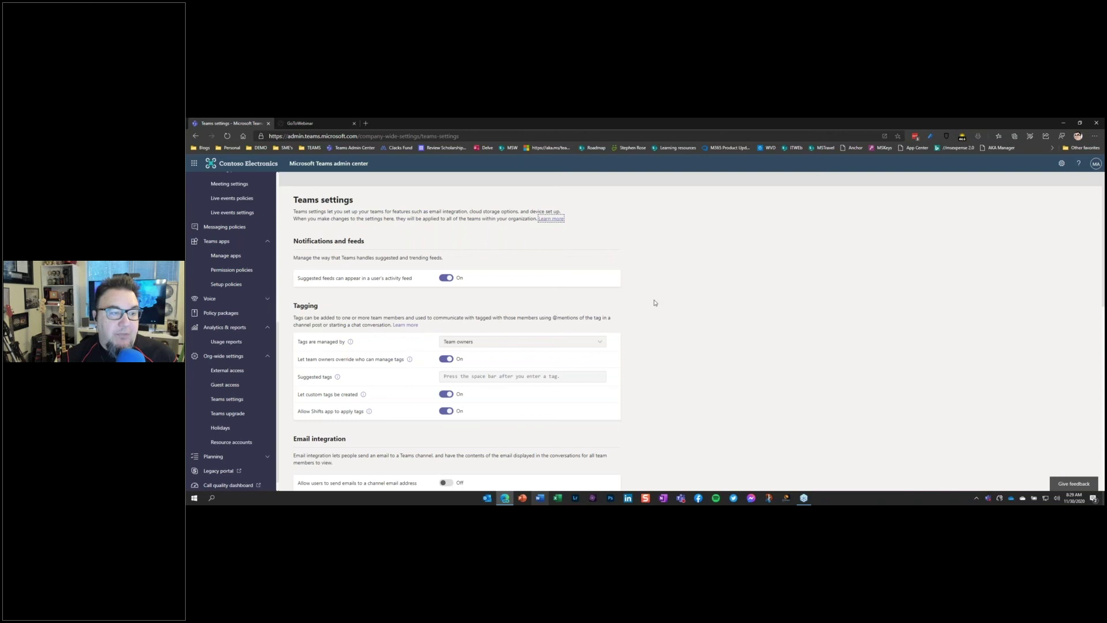
pyautogui.scroll(-2, 655, 303)
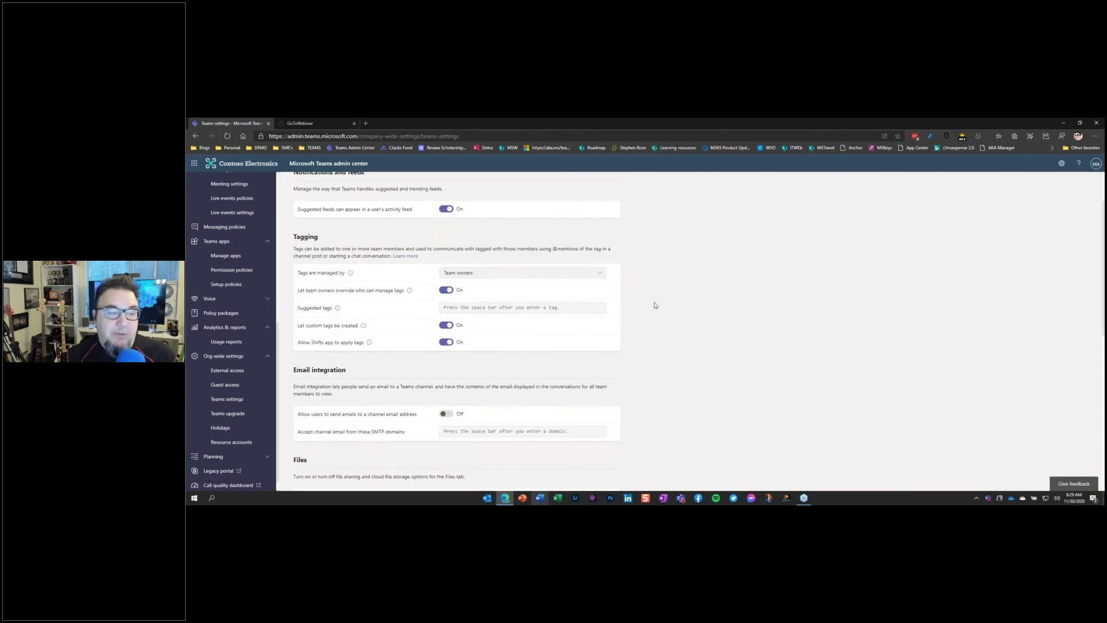
pyautogui.scroll(-4, 655, 305)
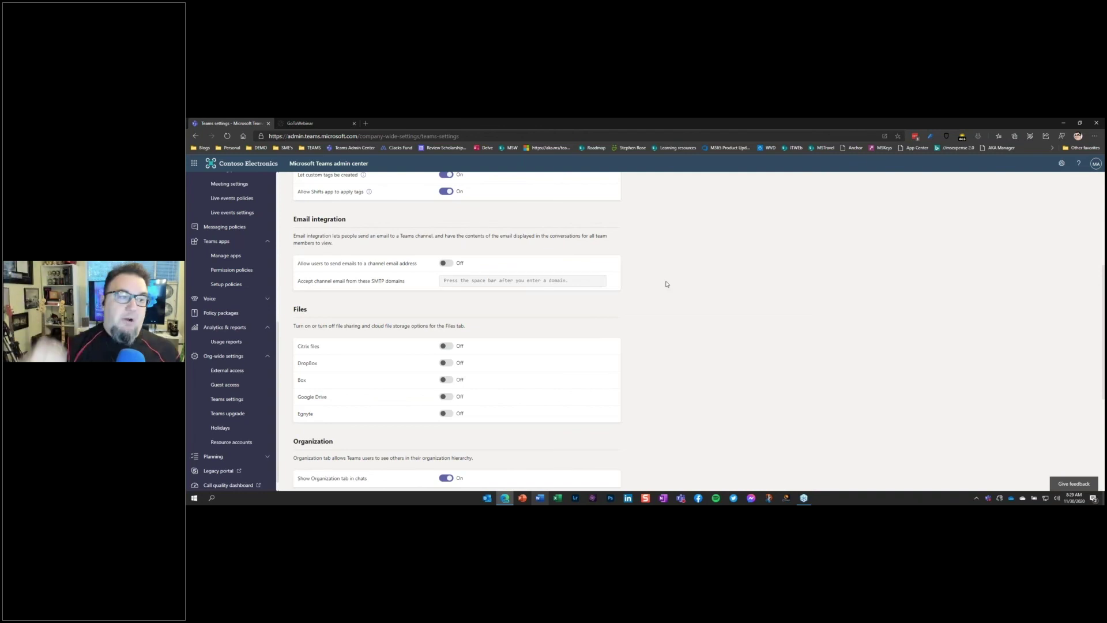
pyautogui.scroll(-2, 666, 284)
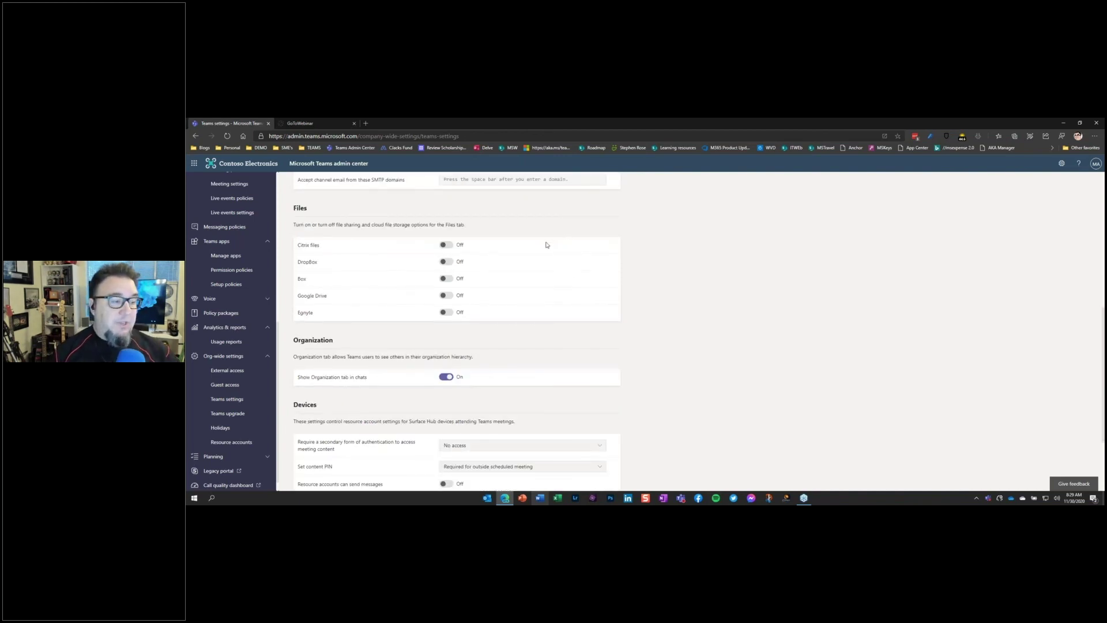
pyautogui.scroll(1, 509, 274)
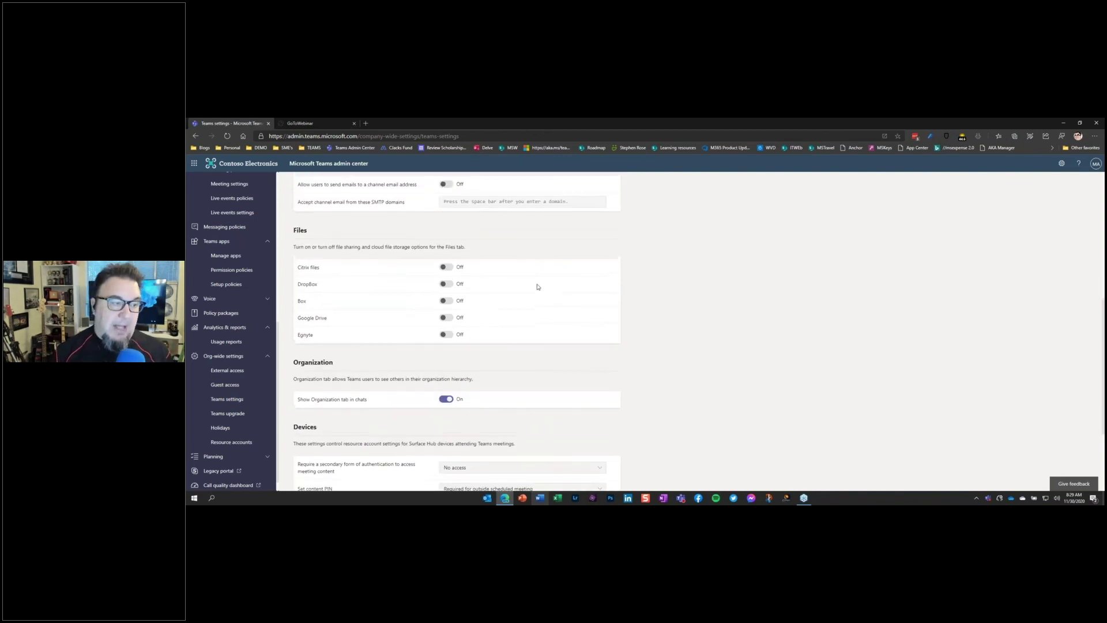
pyautogui.scroll(-2, 665, 279)
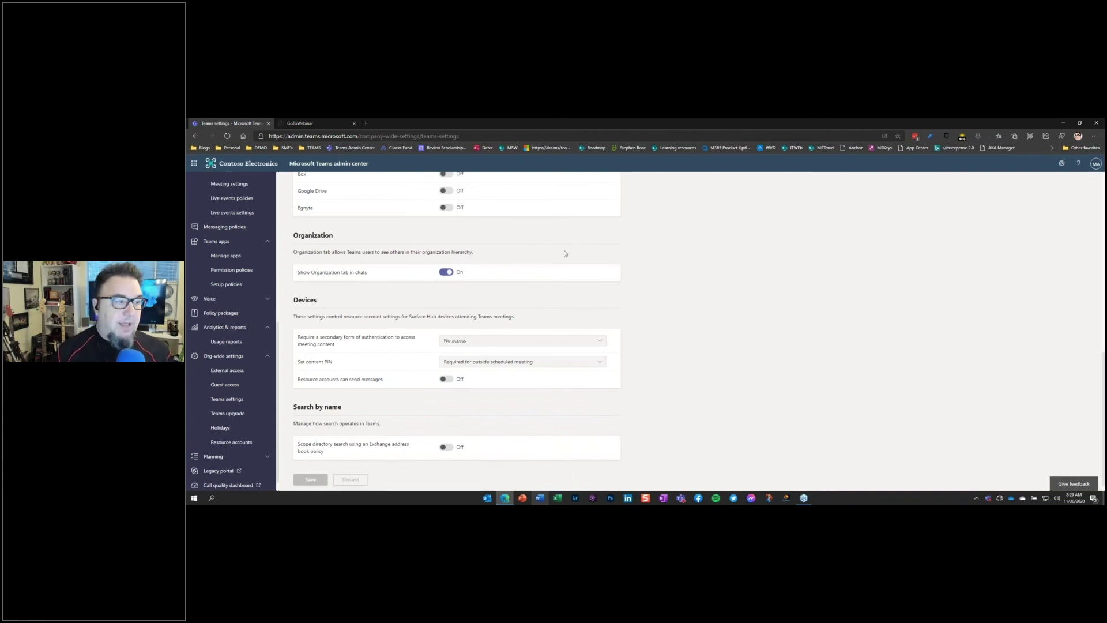
pyautogui.scroll(-1, 564, 254)
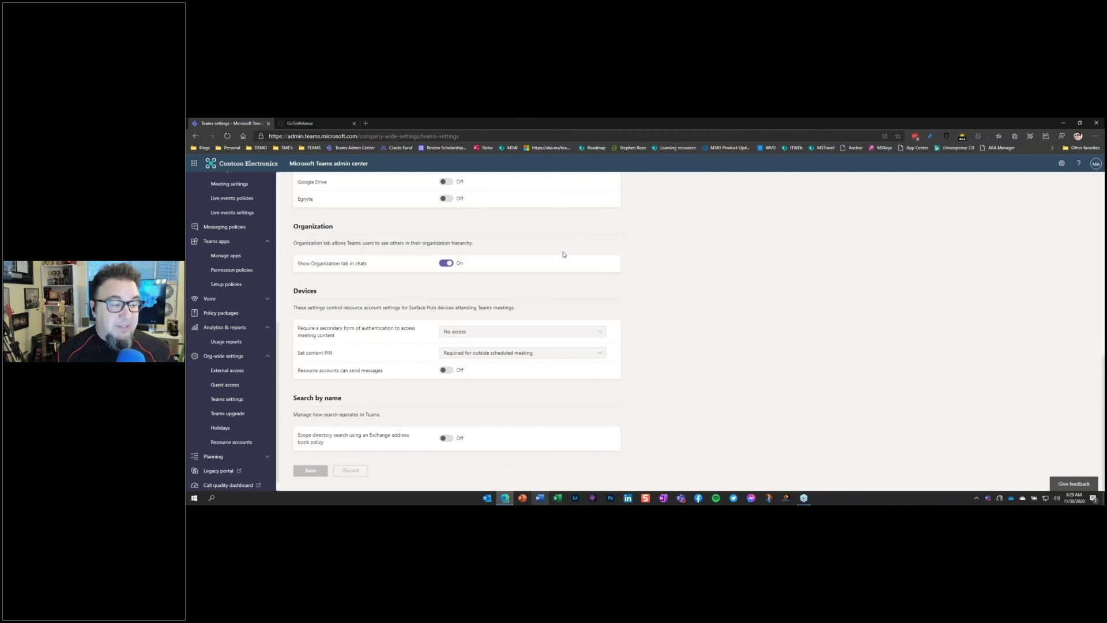
pyautogui.click(540, 332)
pyautogui.press('Escape')
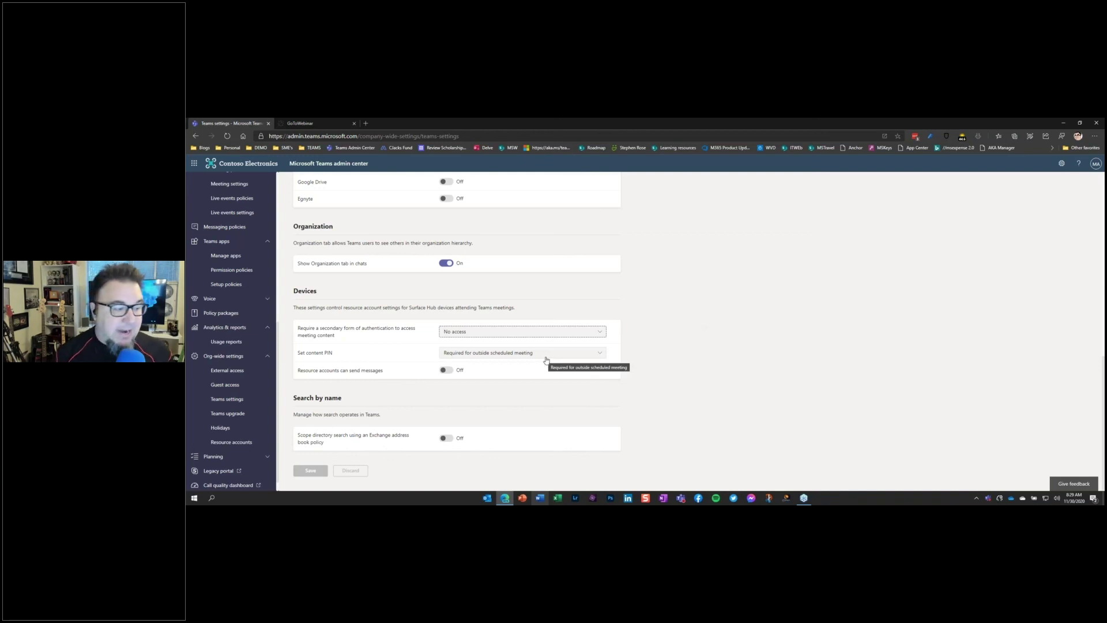
# Step: Expand the Planning section to show the Teams advisor and Network planner entries
pyautogui.click(230, 456)
pyautogui.scroll(-1, 248, 423)
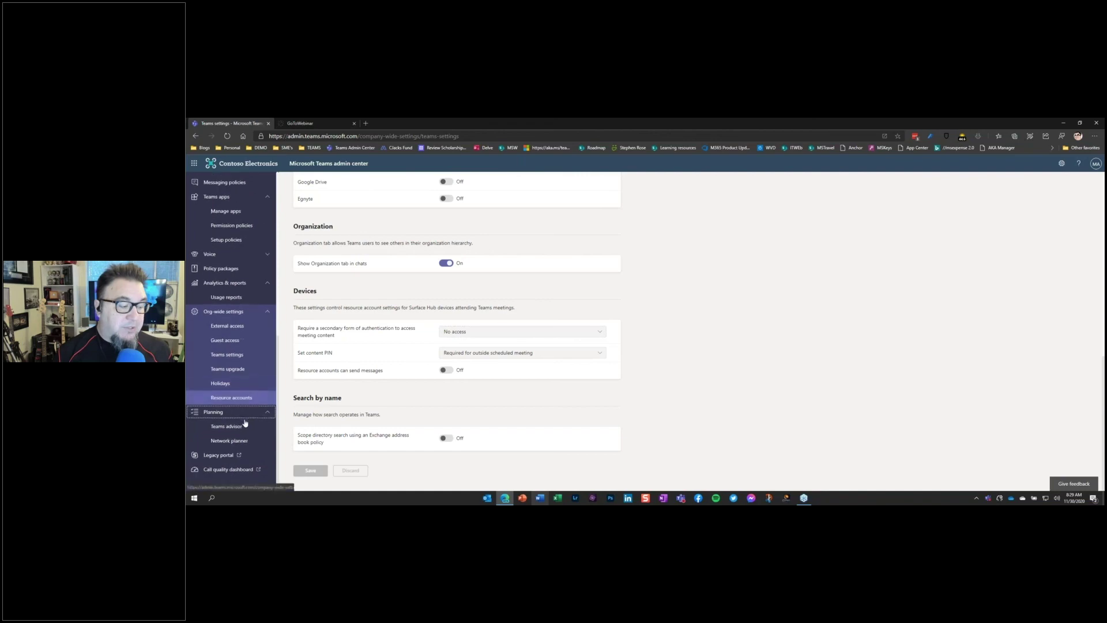